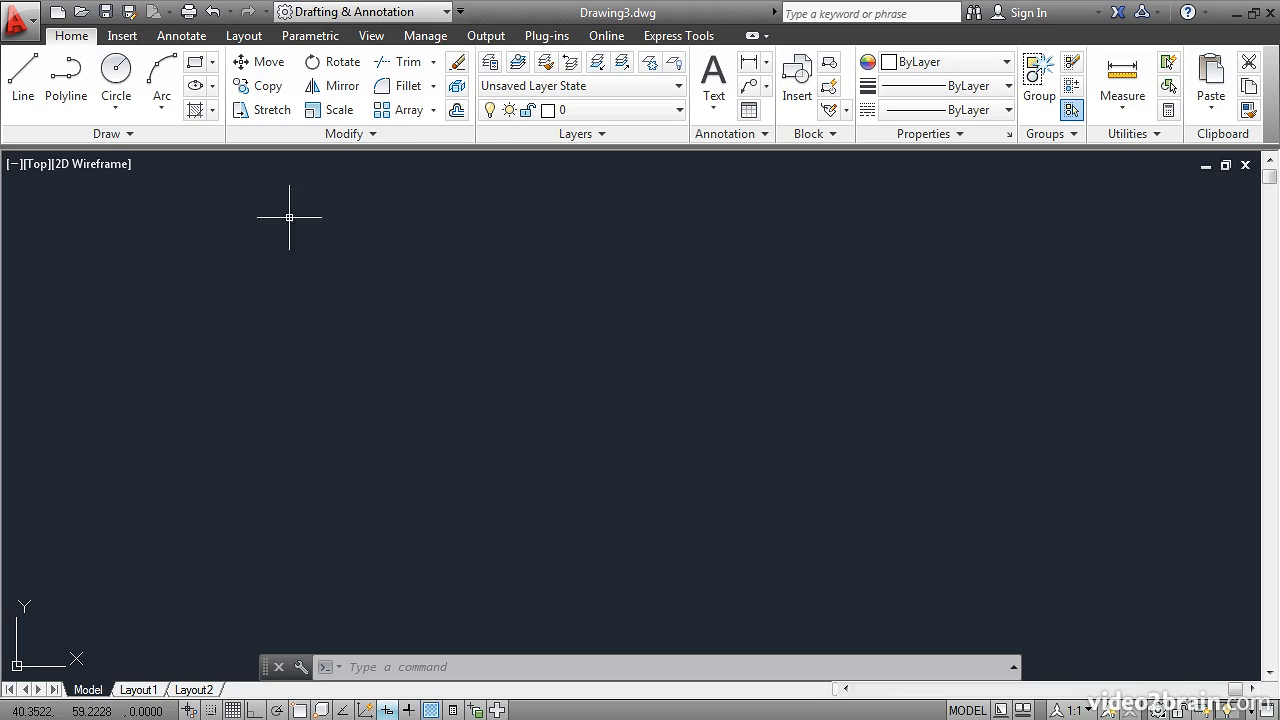
Step: Draw a rectangle 10 units wide and 5 units high, extending up and right from its first corner in the drawing's upper-left area
click(212, 64)
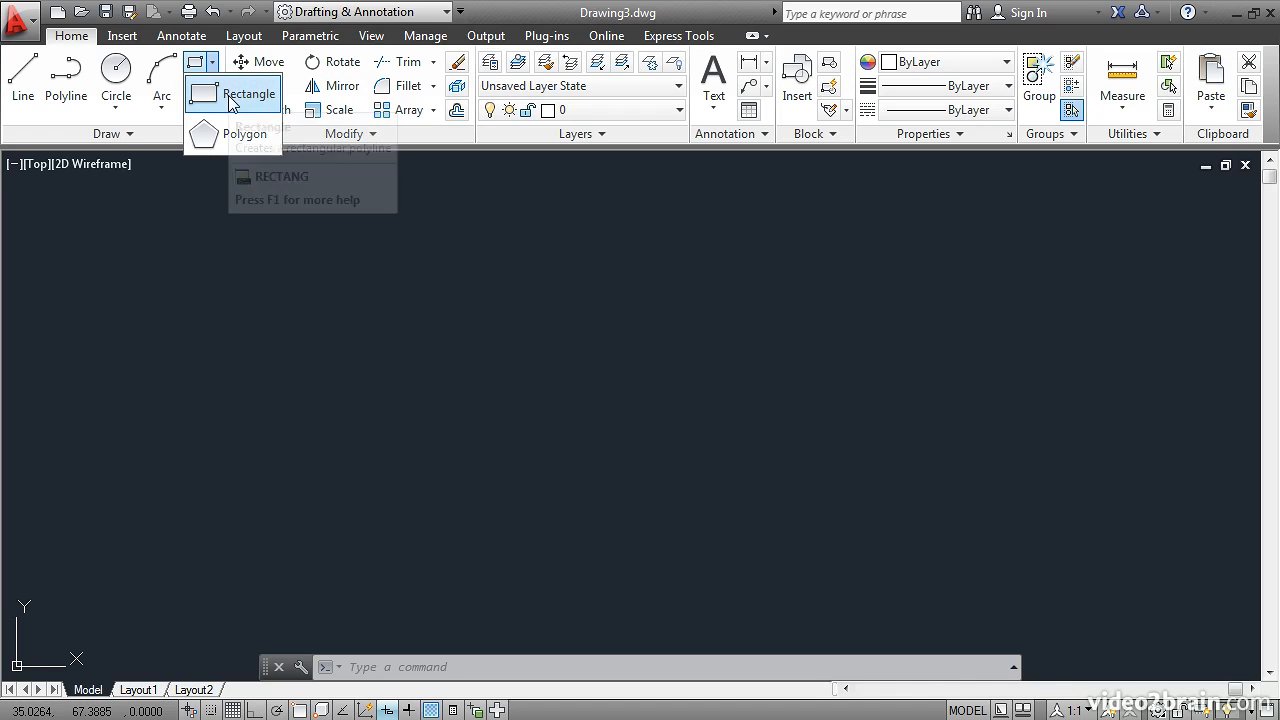
click(231, 97)
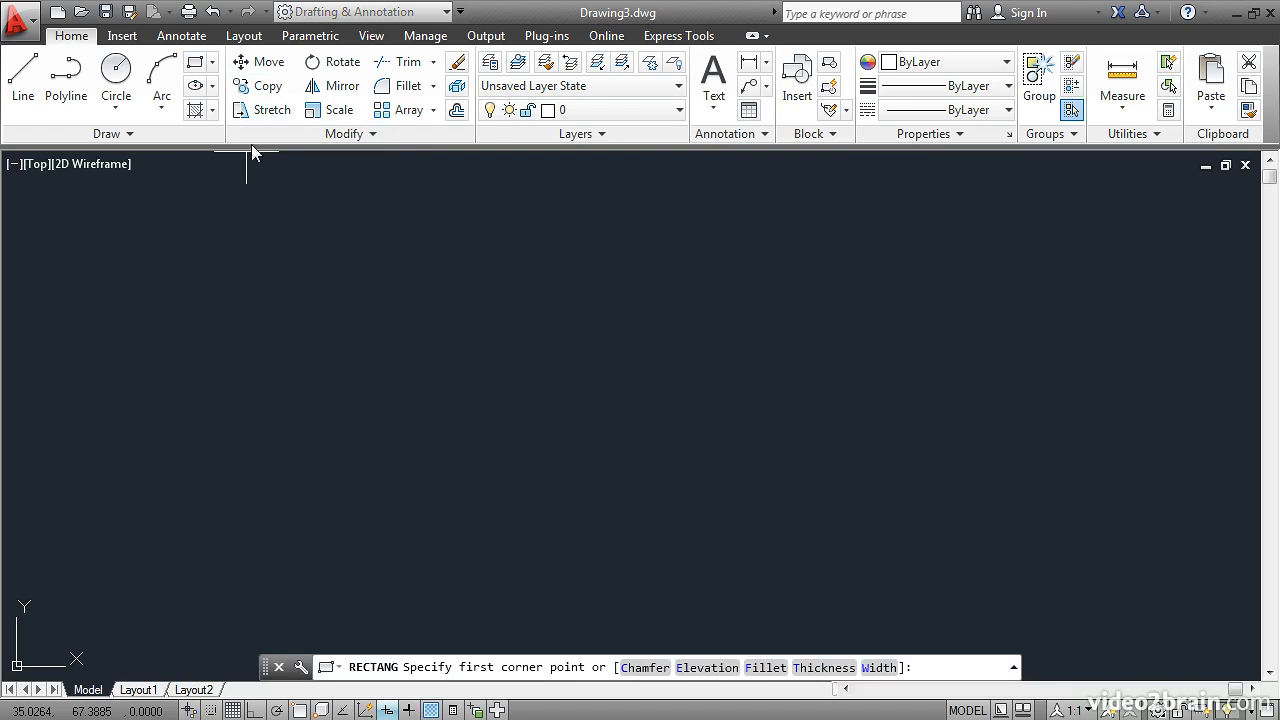
click(291, 275)
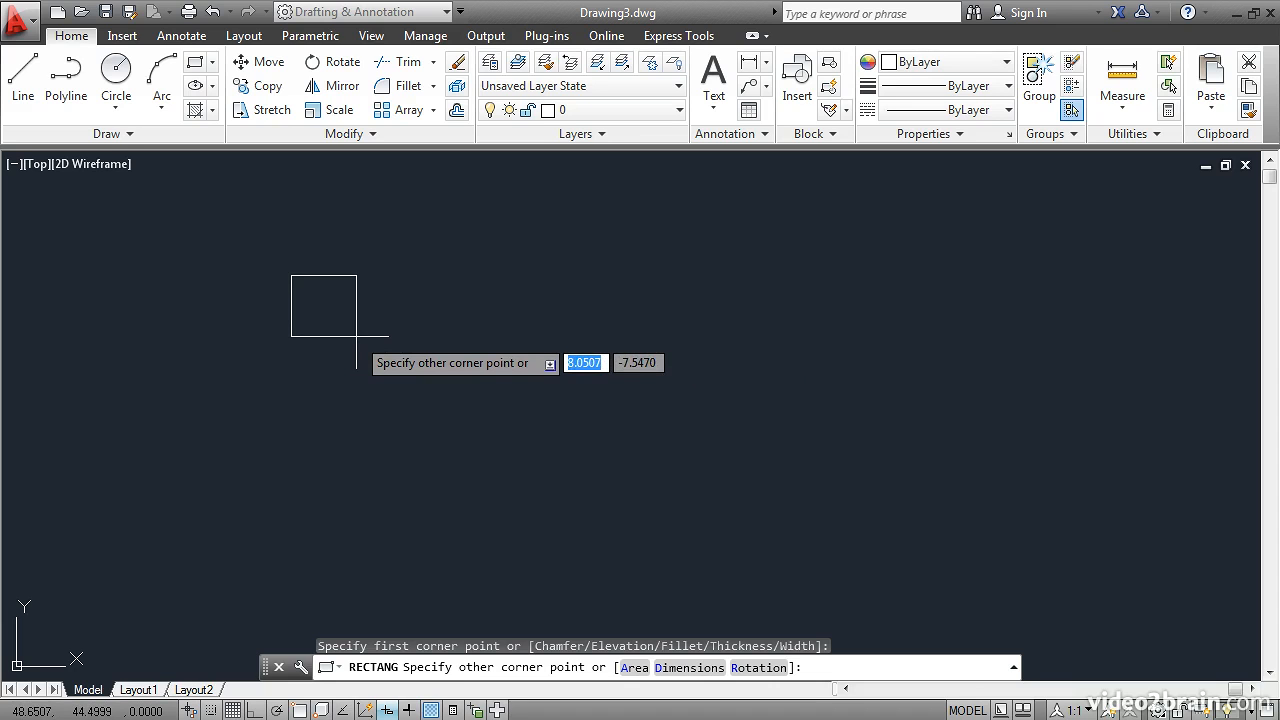
text(10)
key(Tab)
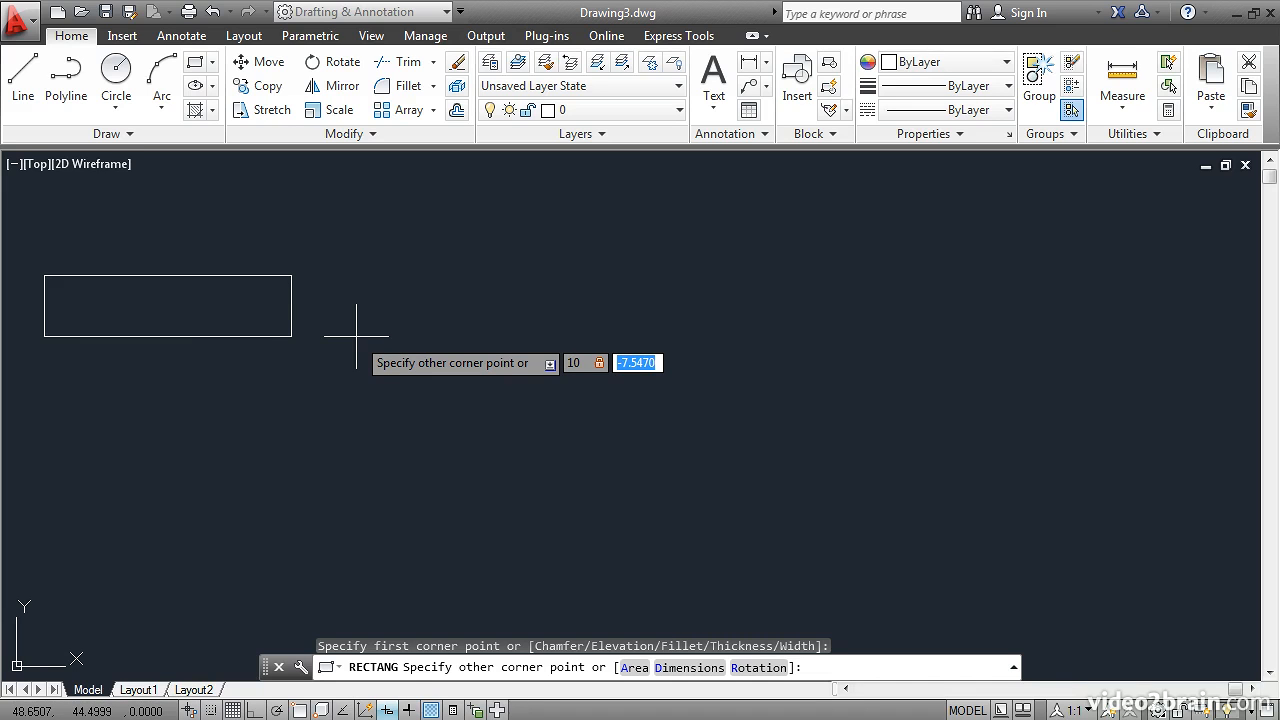
text(5)
key(Return)
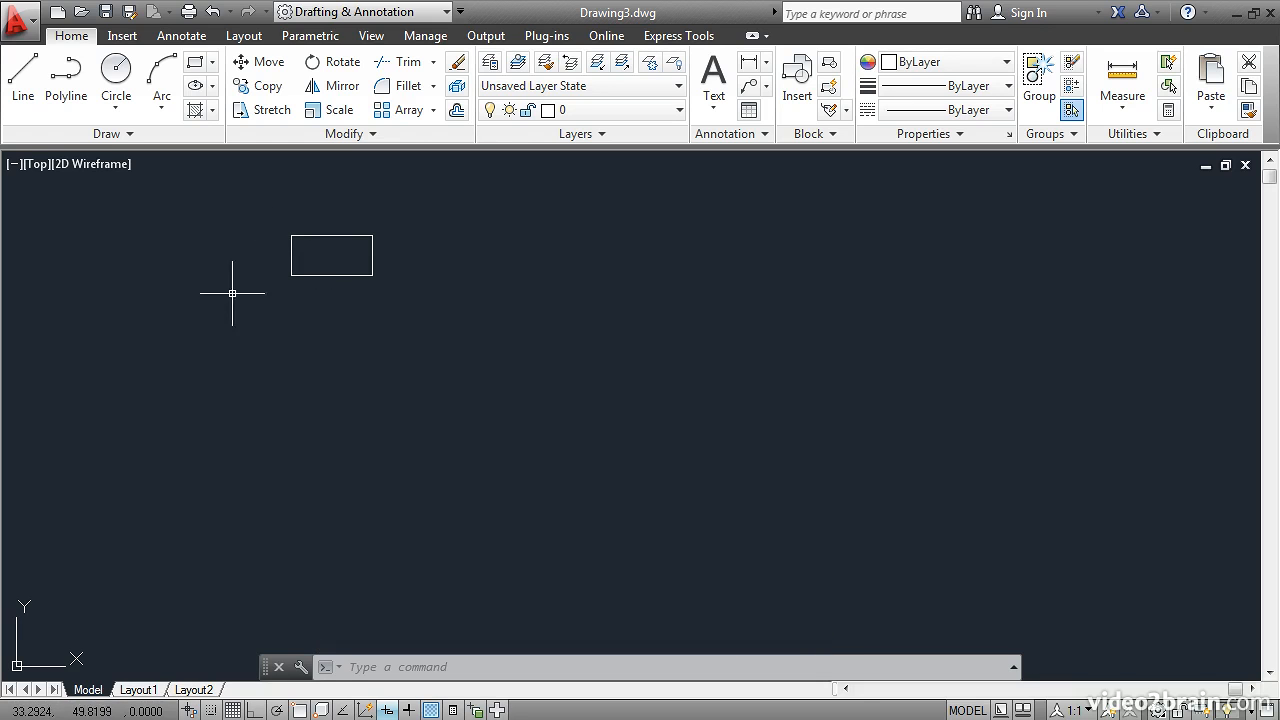
Step: Draw a second rectangle freehand, below and slightly to the right of the first one
click(196, 62)
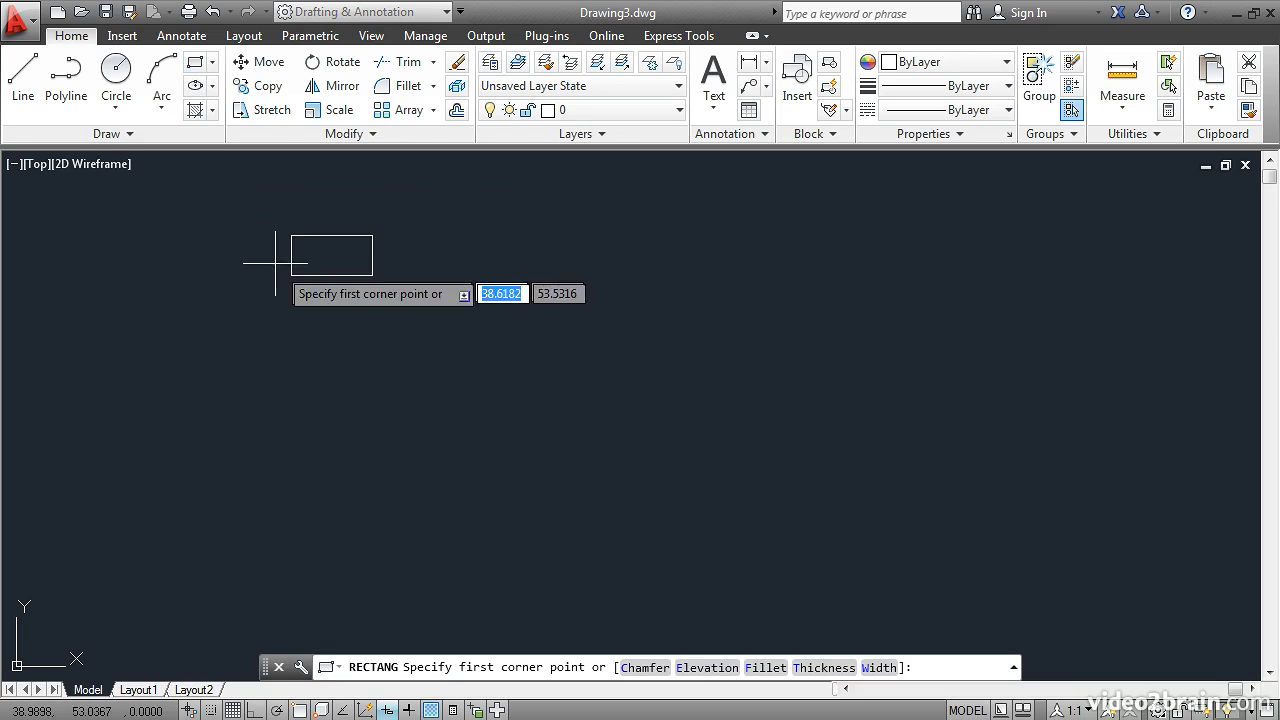
click(364, 349)
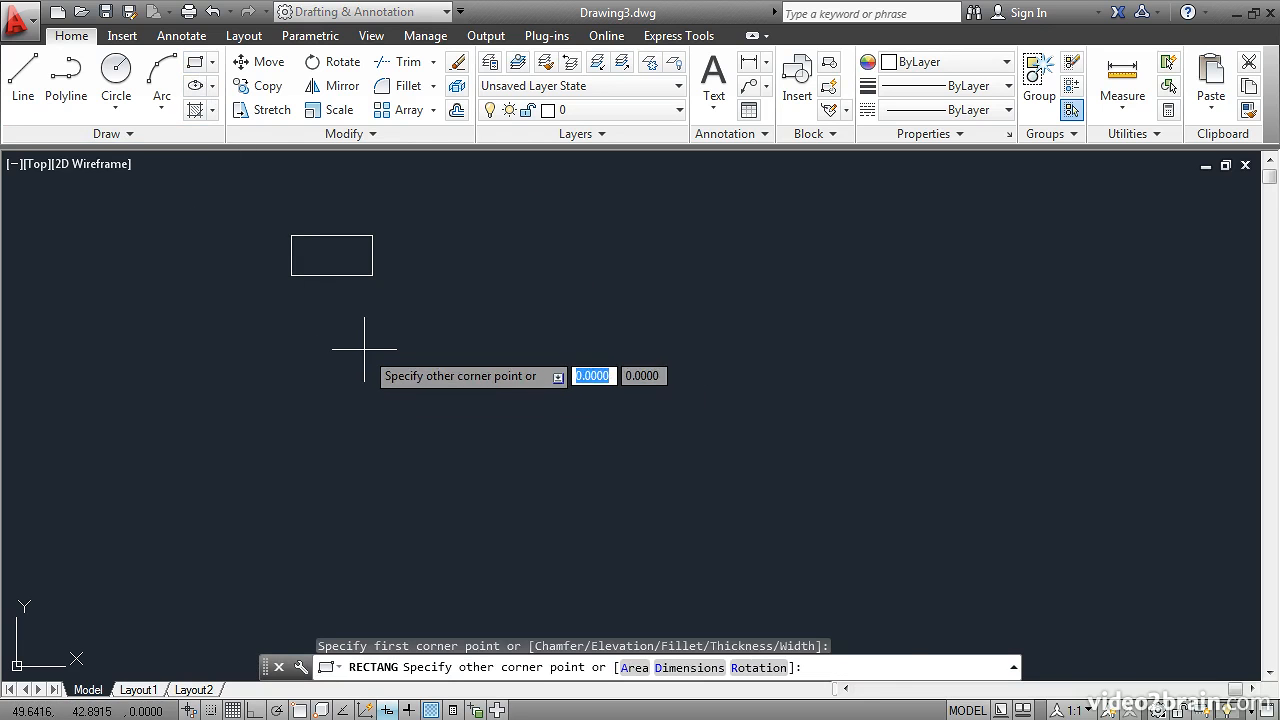
click(444, 406)
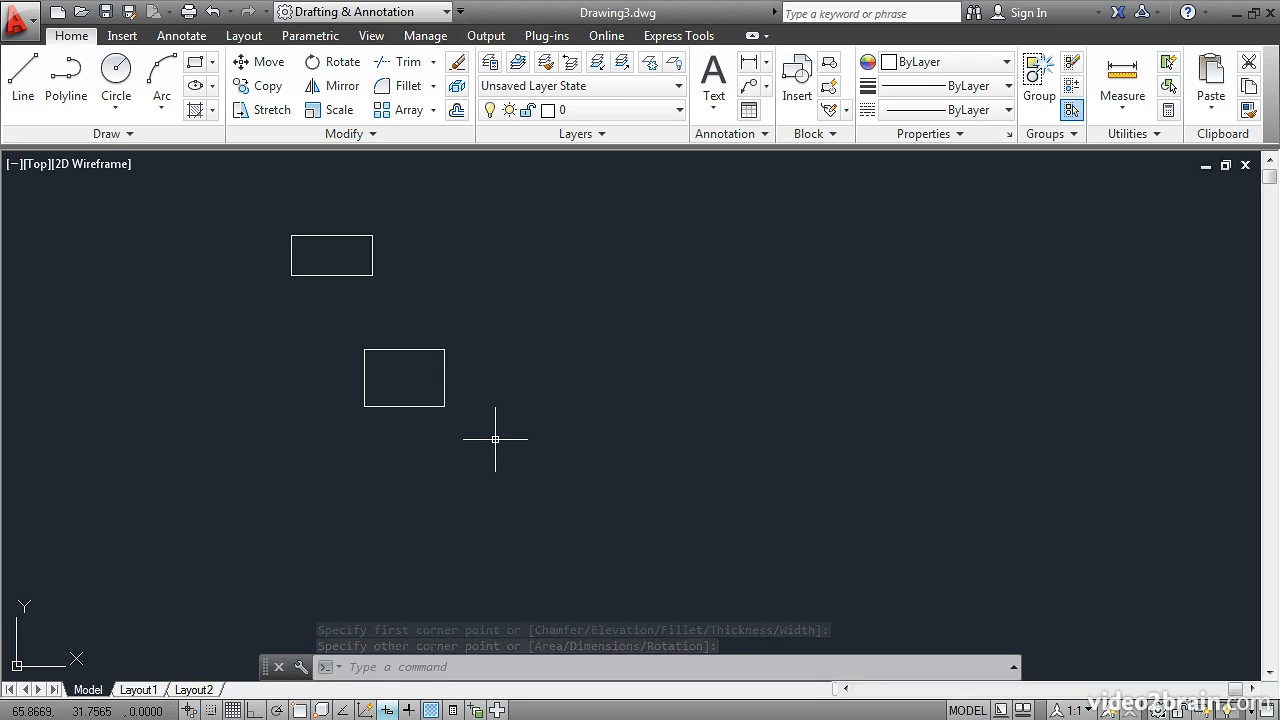
Step: Draw a rectangle to the right of the freehand one, starting at its lower-right corner with the opposite corner offset by -12, 8
click(195, 66)
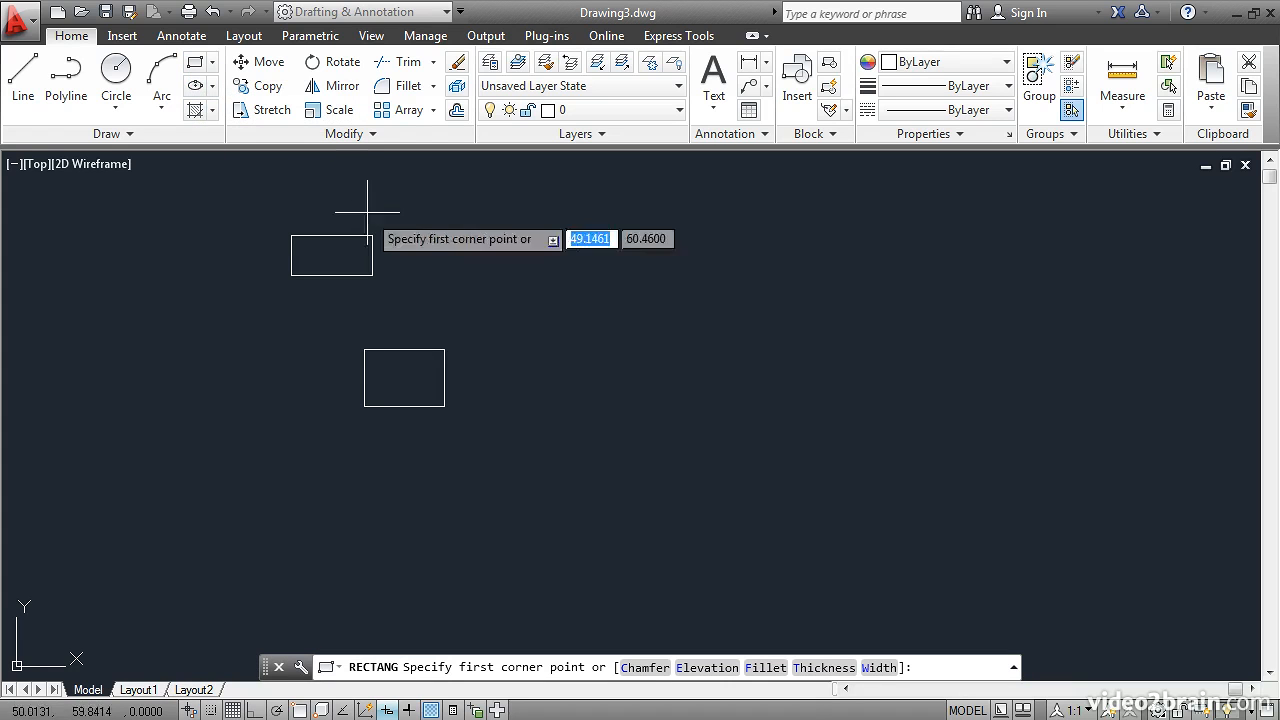
click(623, 403)
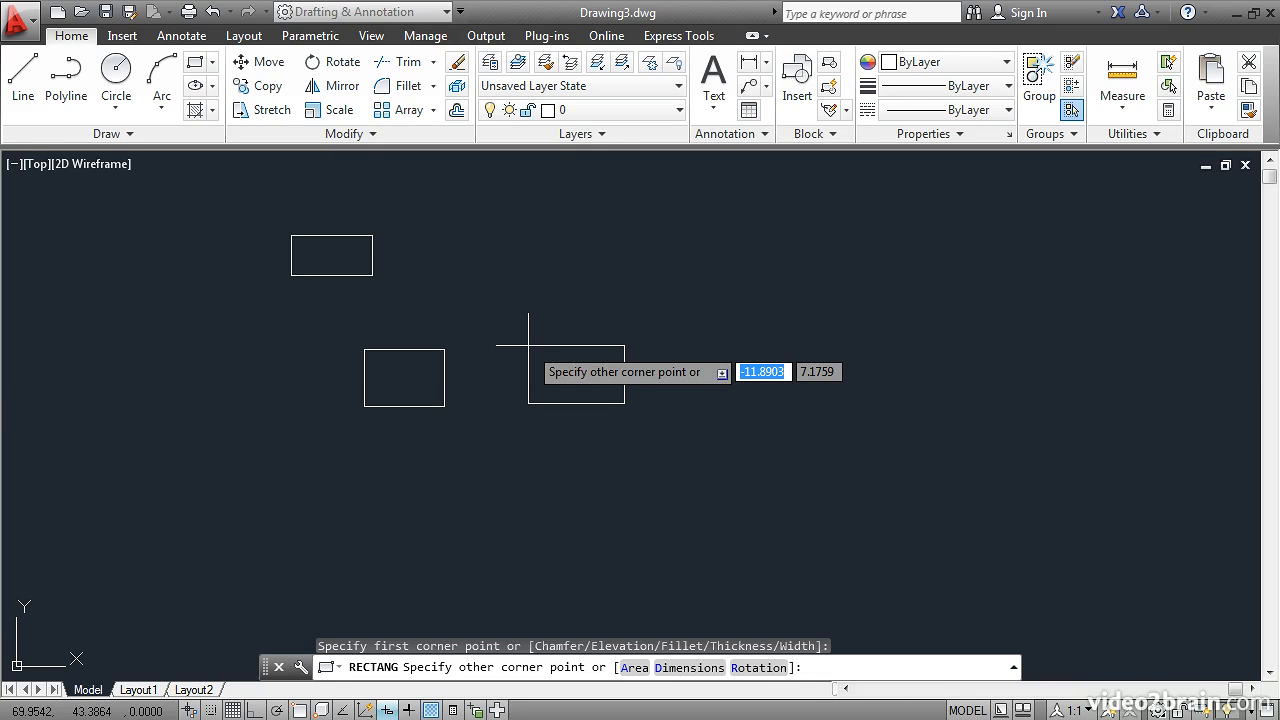
text(-)
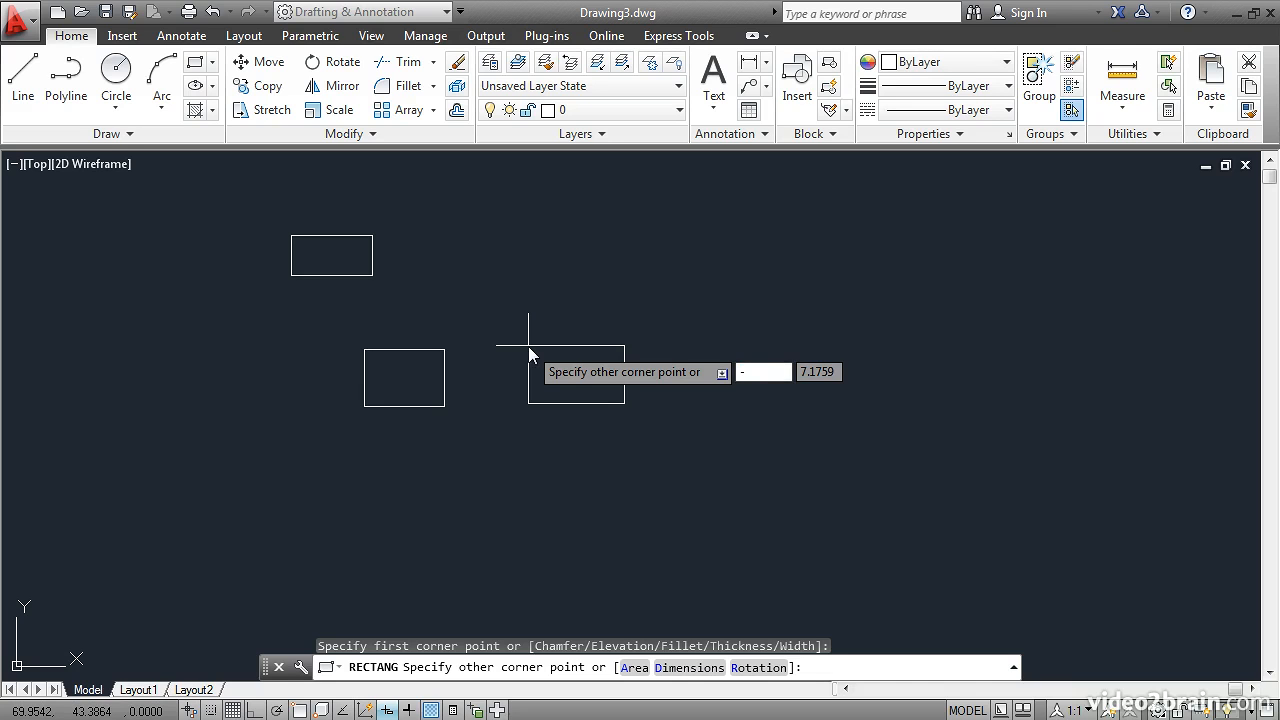
text(12)
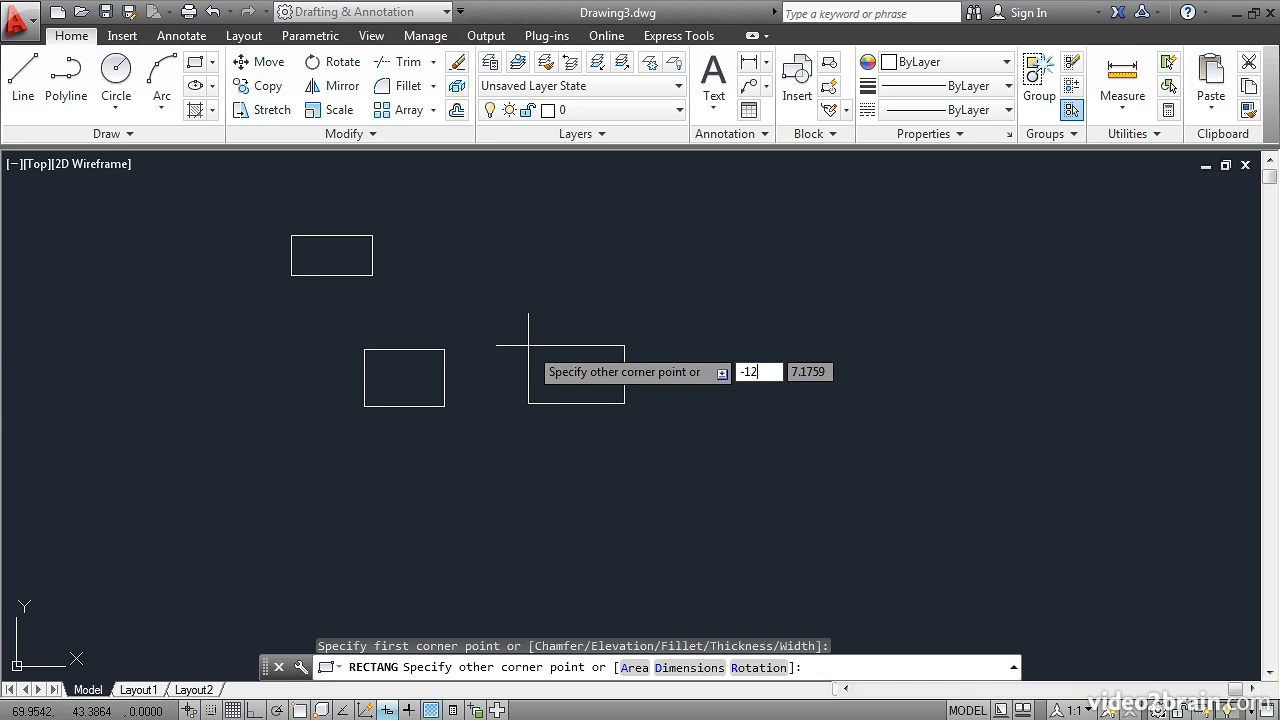
key(Tab)
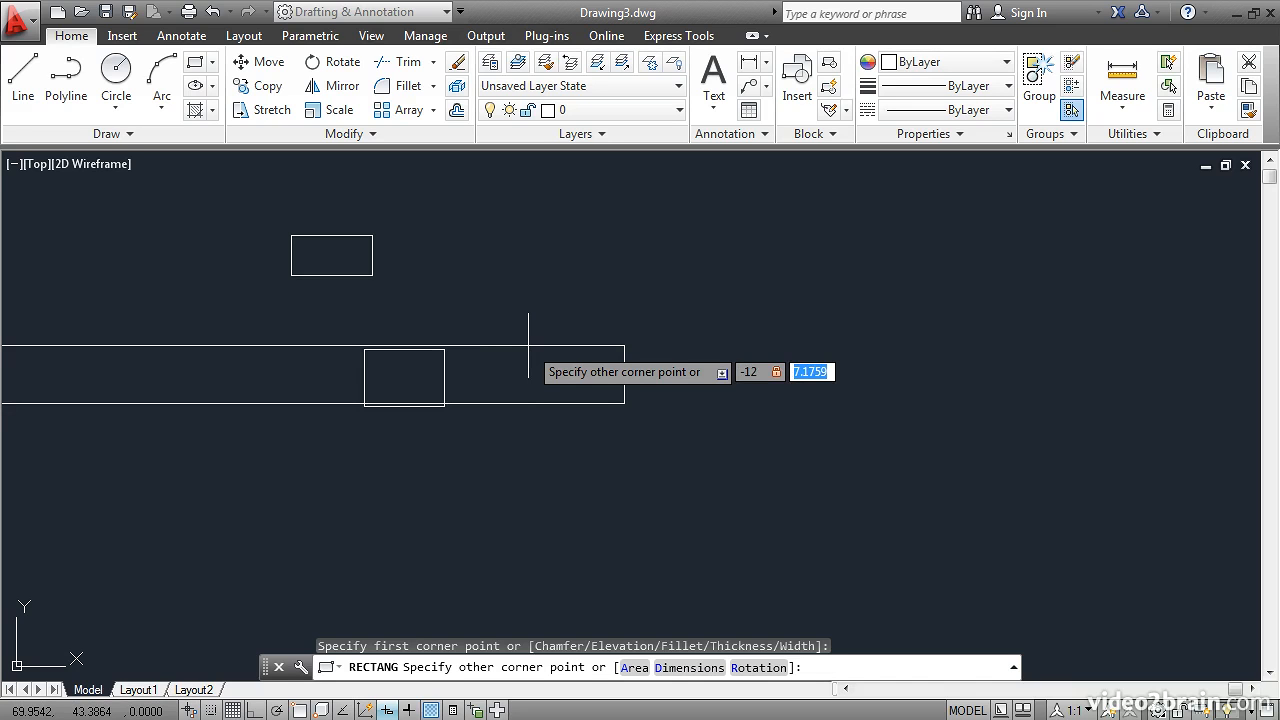
text(8)
key(Return)
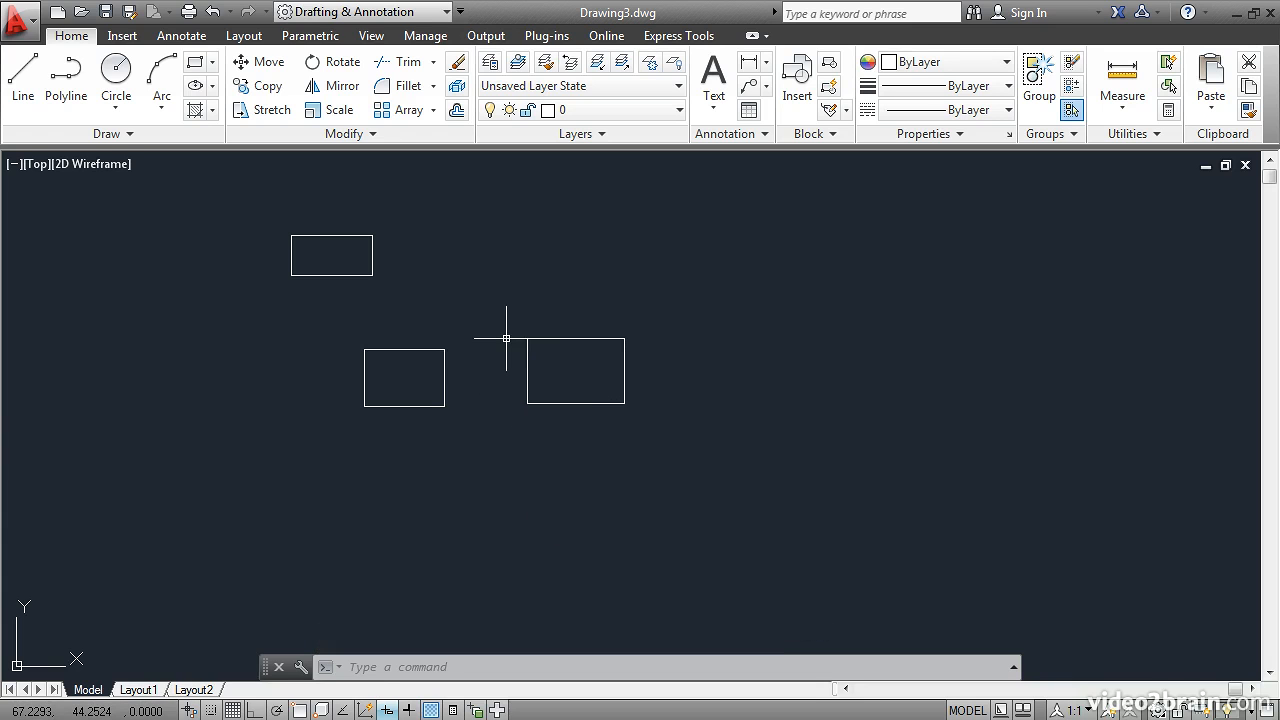
Step: Draw a rectangle with fillet radius 3 at the right of the drawing, with its opposite corner offset by 25, -15
click(195, 66)
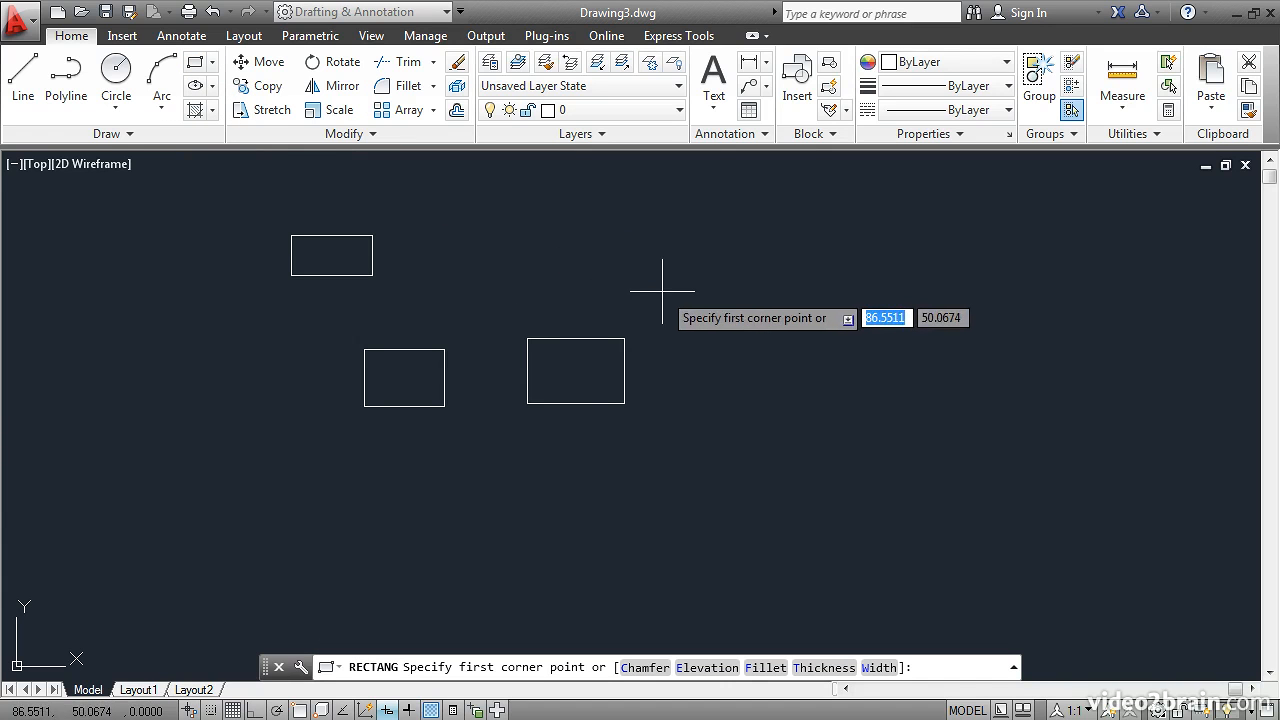
click(760, 668)
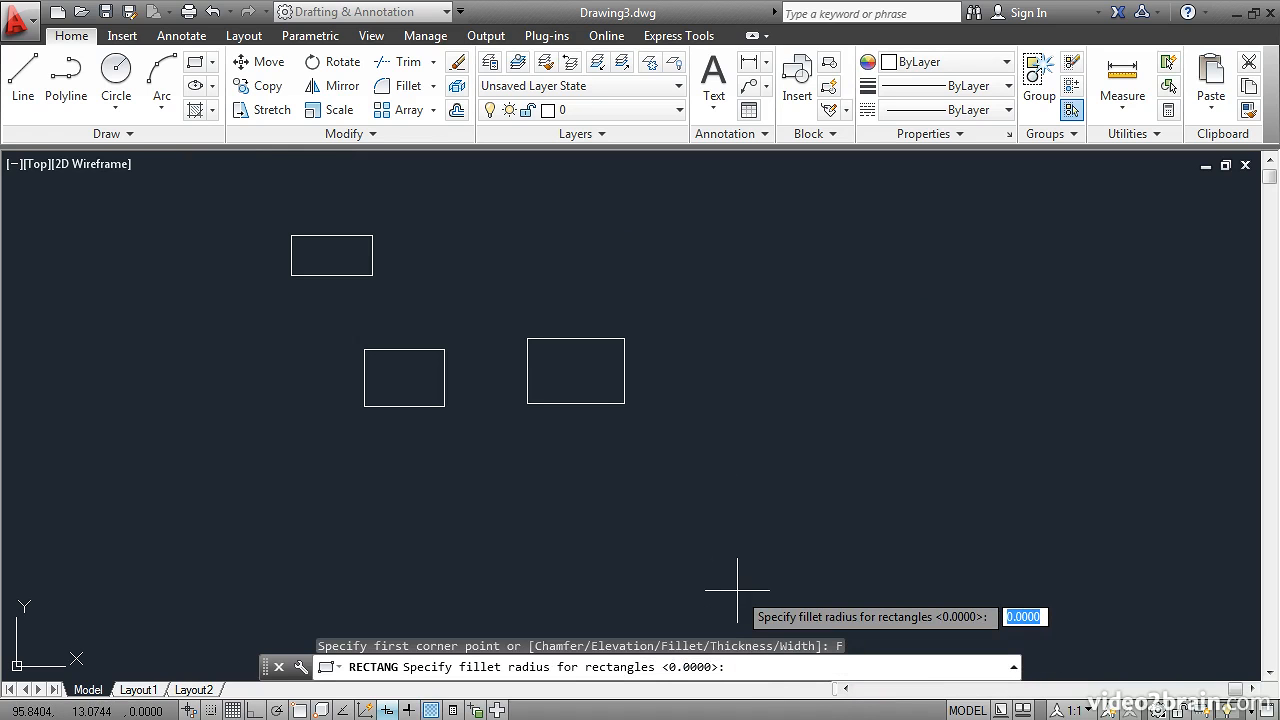
text(3)
key(Return)
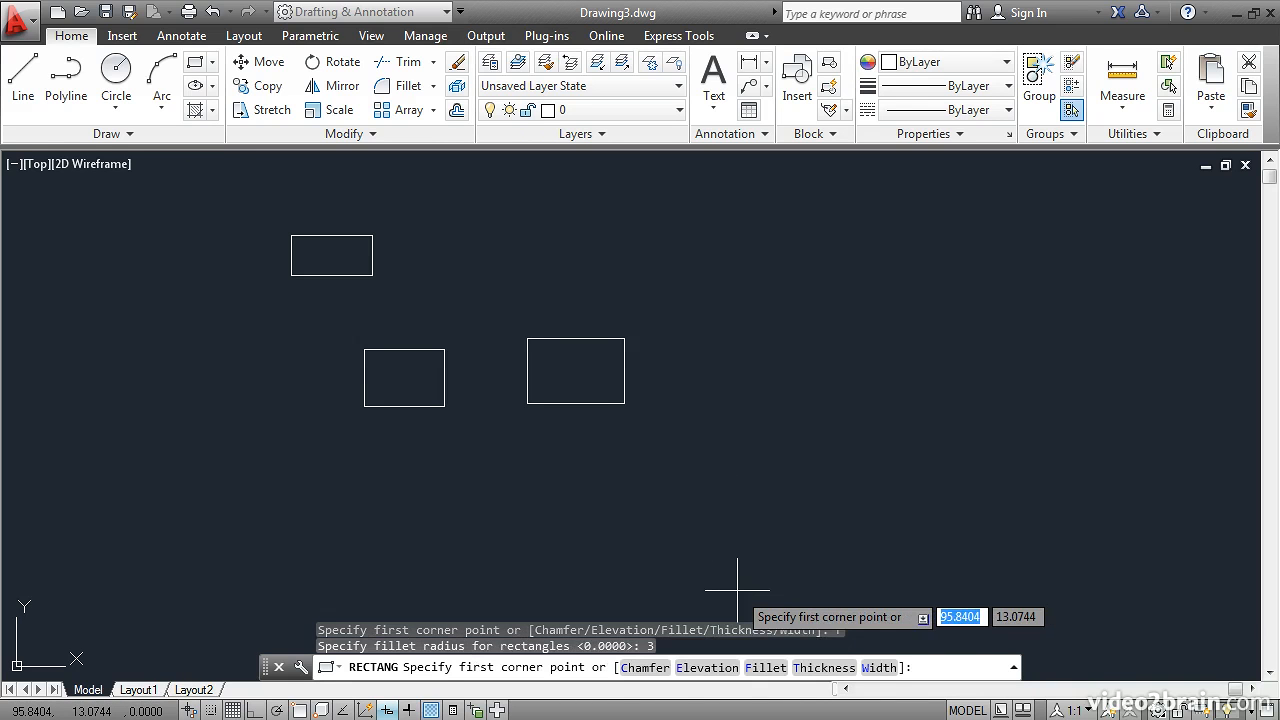
click(743, 353)
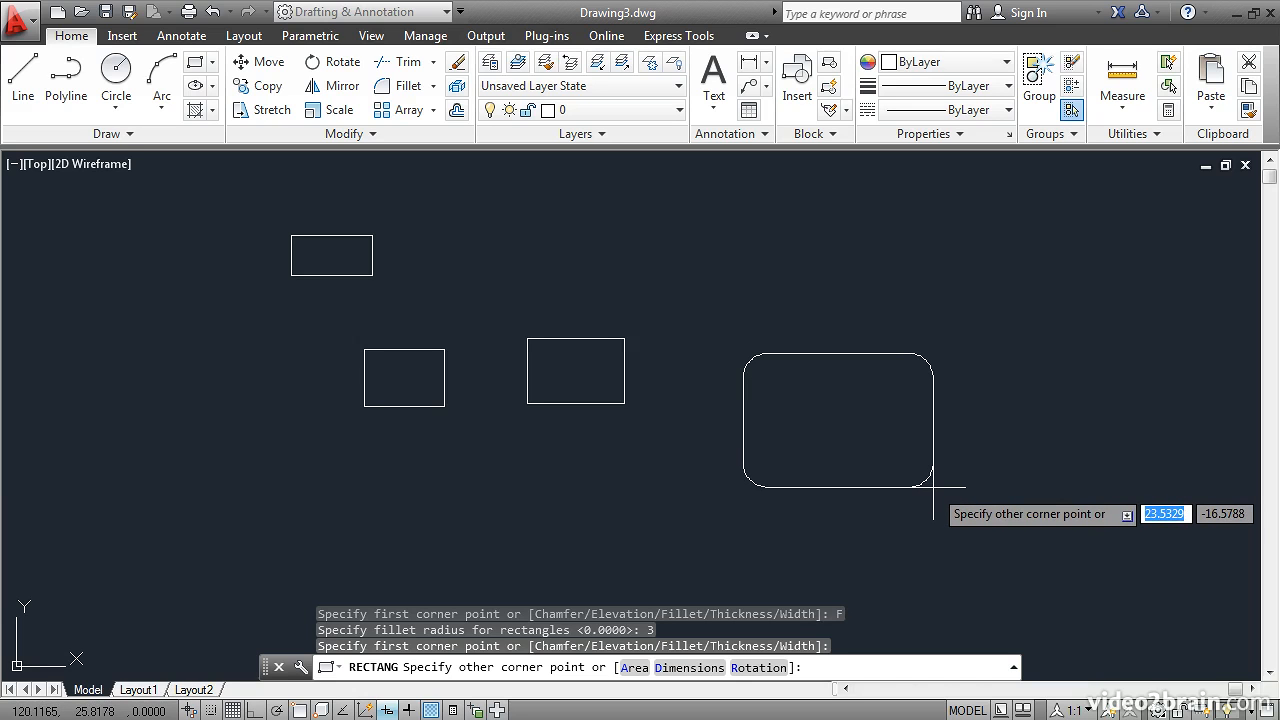
text(25)
key(Tab)
text(-15)
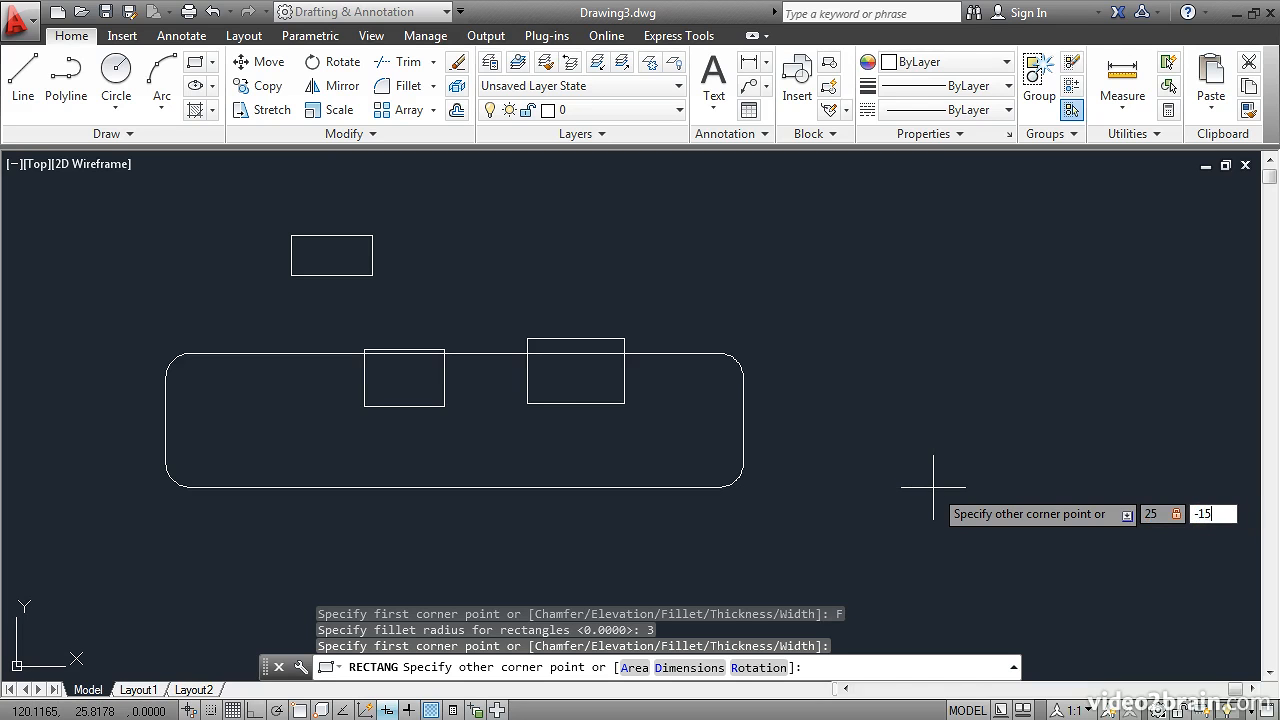
key(Return)
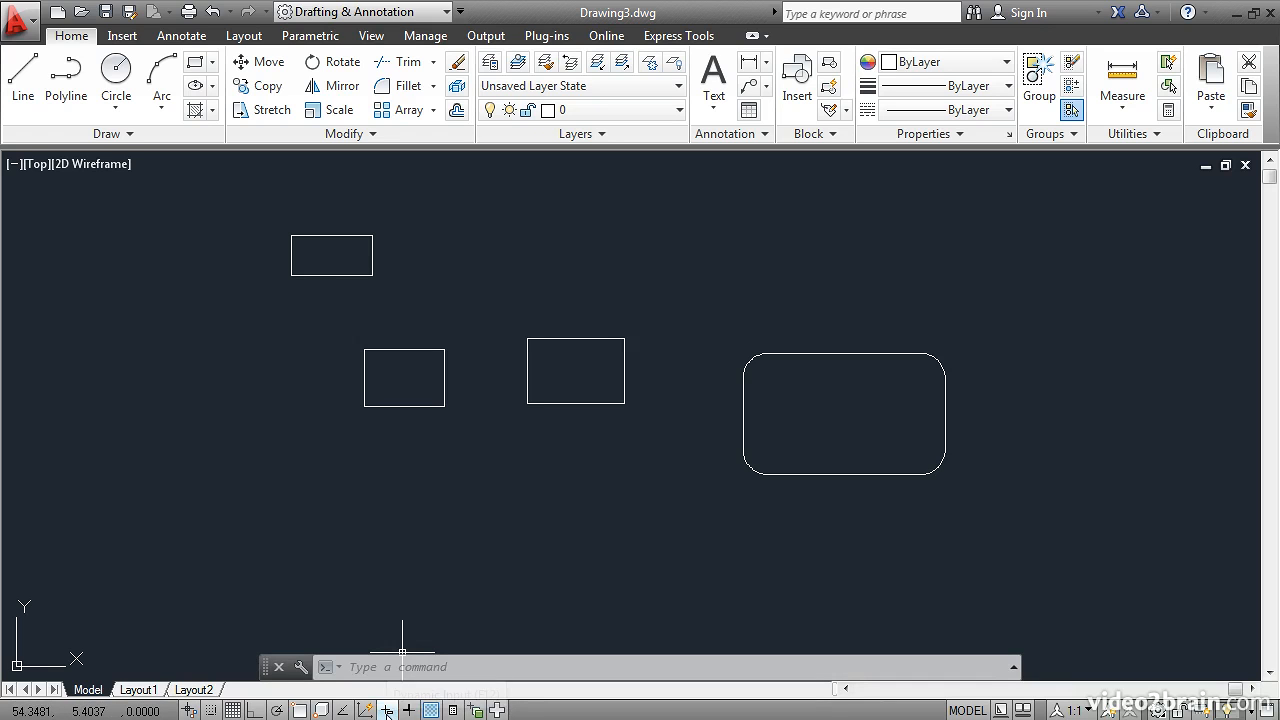
click(195, 64)
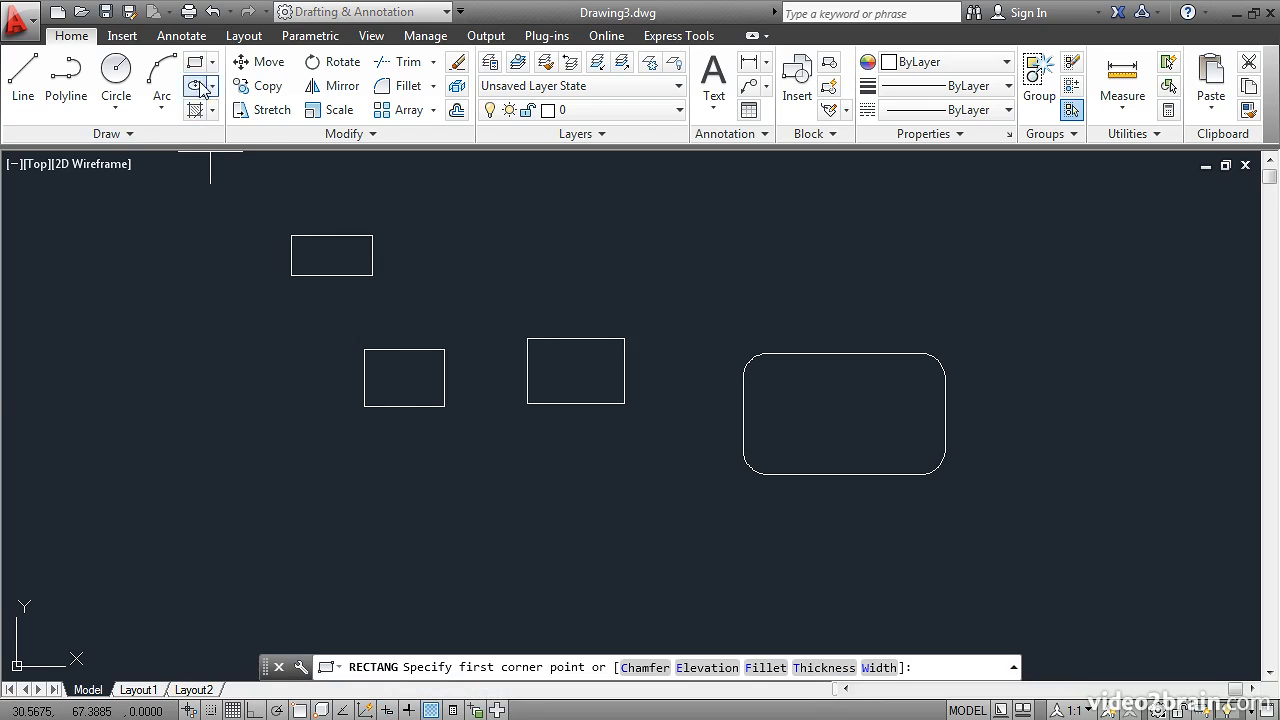
click(264, 480)
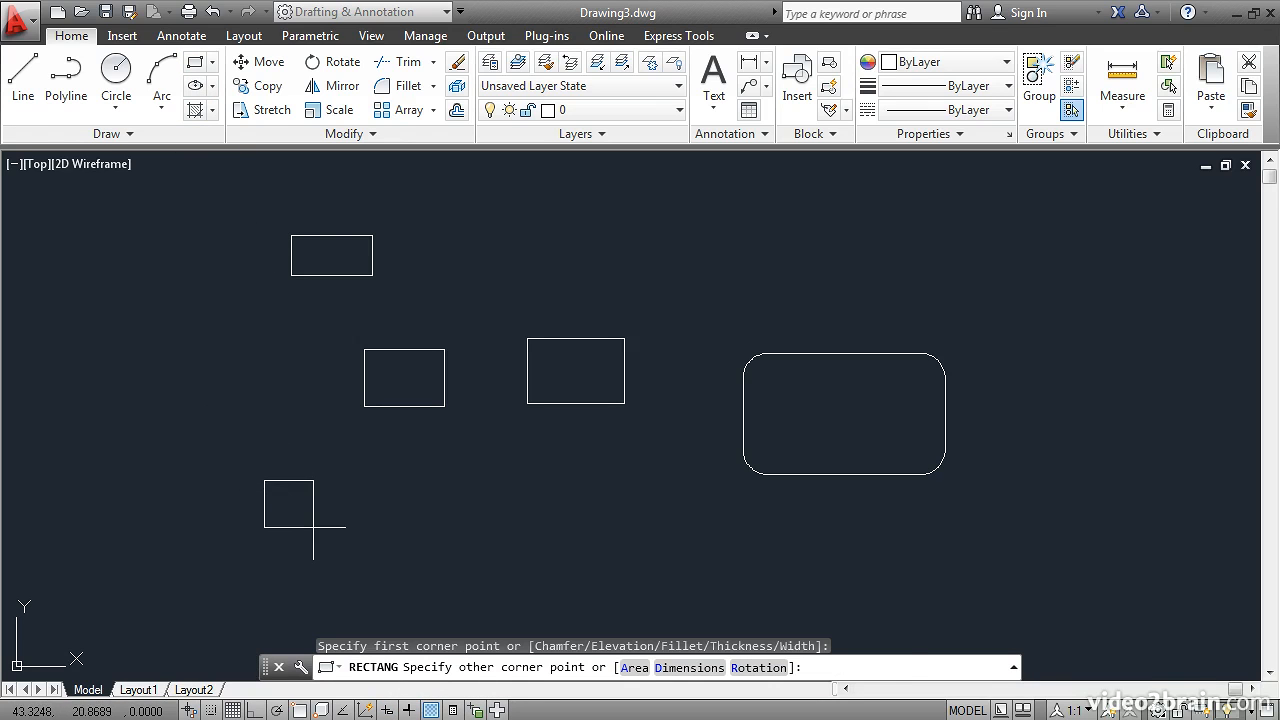
text(@15,-8)
key(Return)
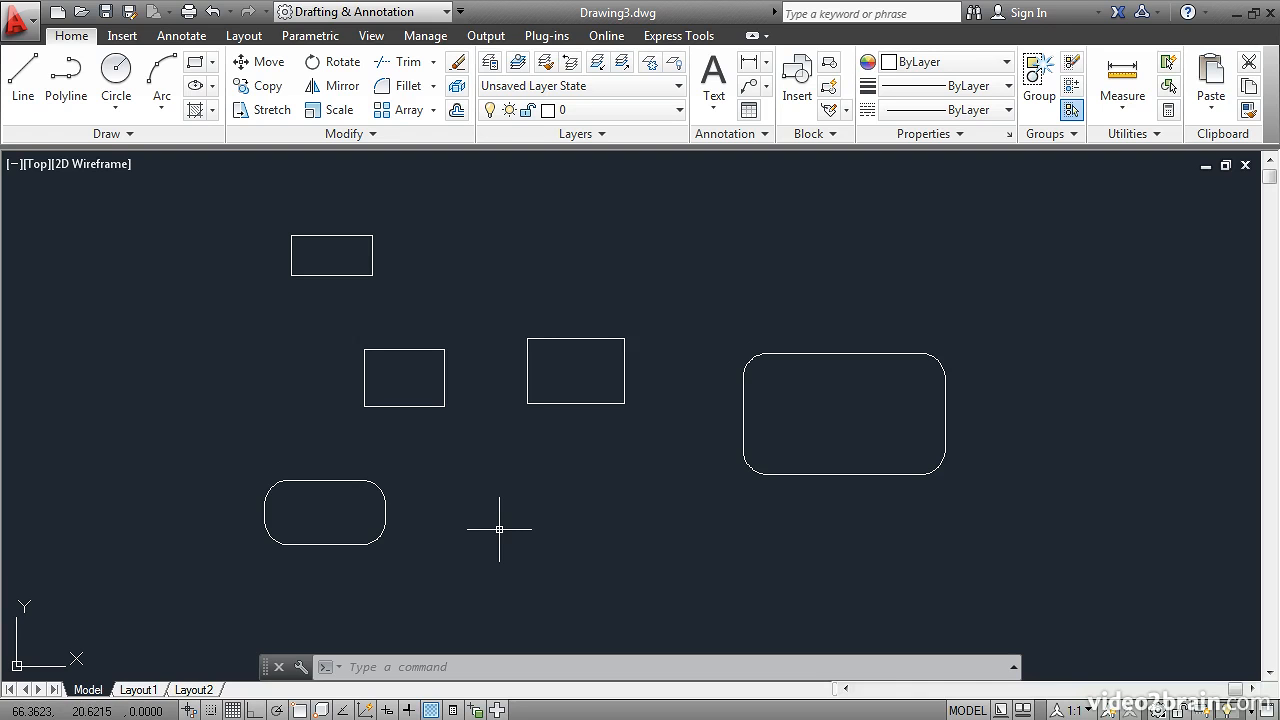
Step: Reset the Rectangle command's fillet radius to 0
click(195, 64)
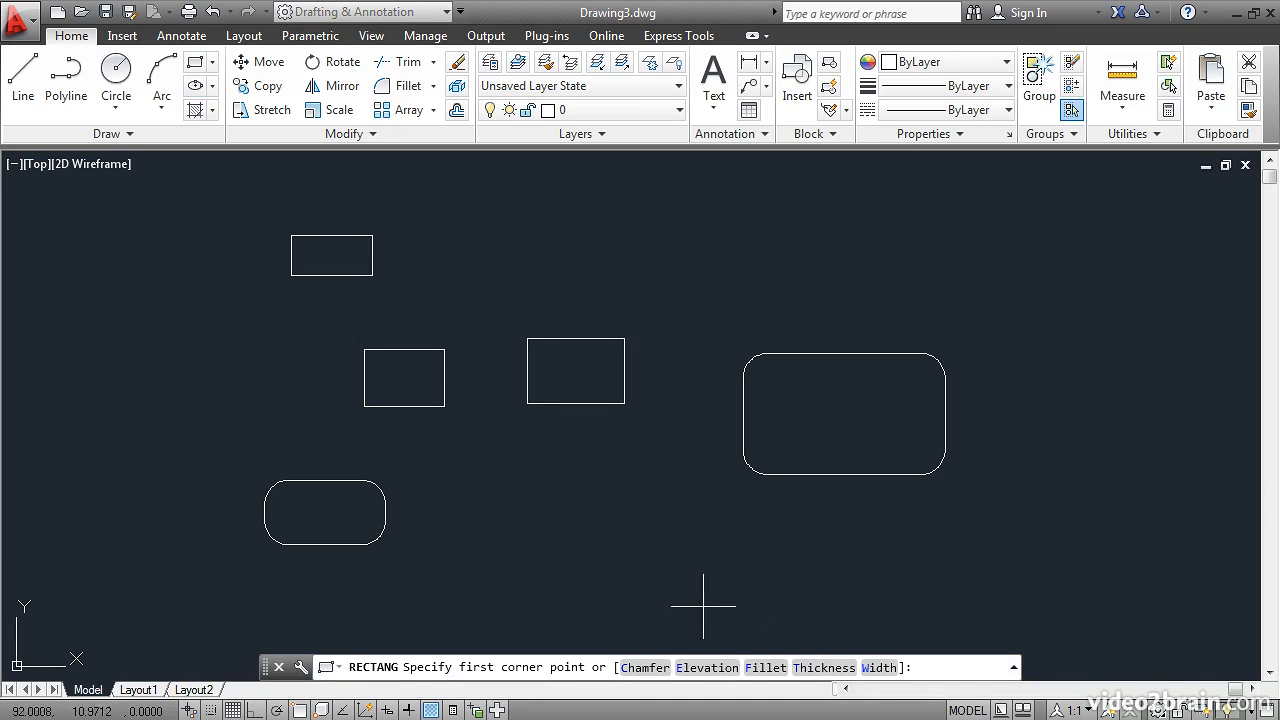
click(763, 667)
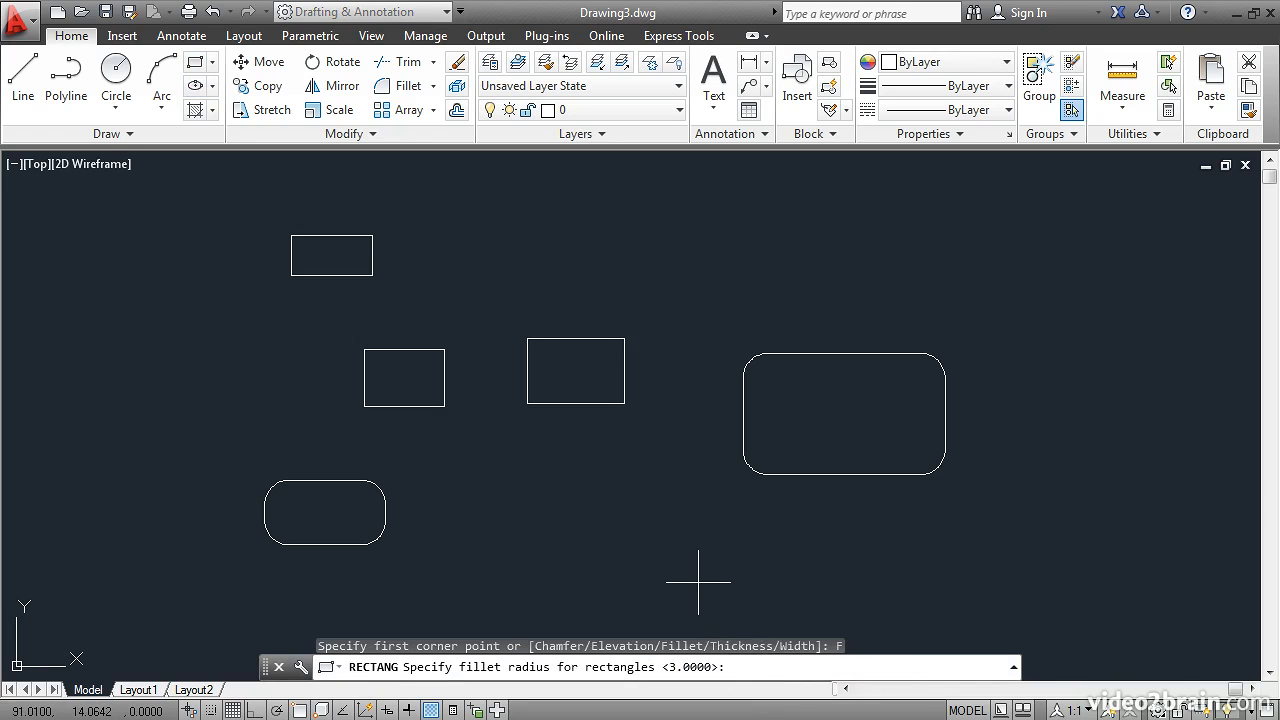
text(0)
key(Return)
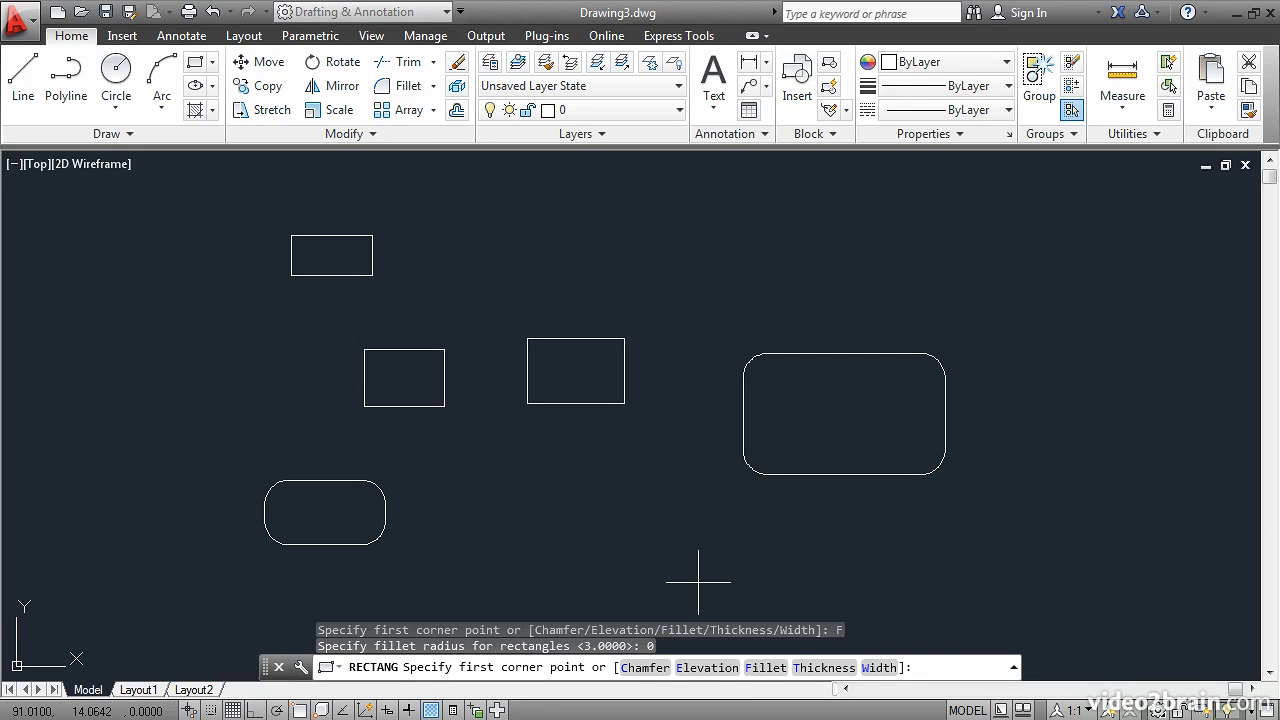
Step: Draw a freehand rectangle with both chamfer distances set to 2, above the large rounded rectangle
click(645, 667)
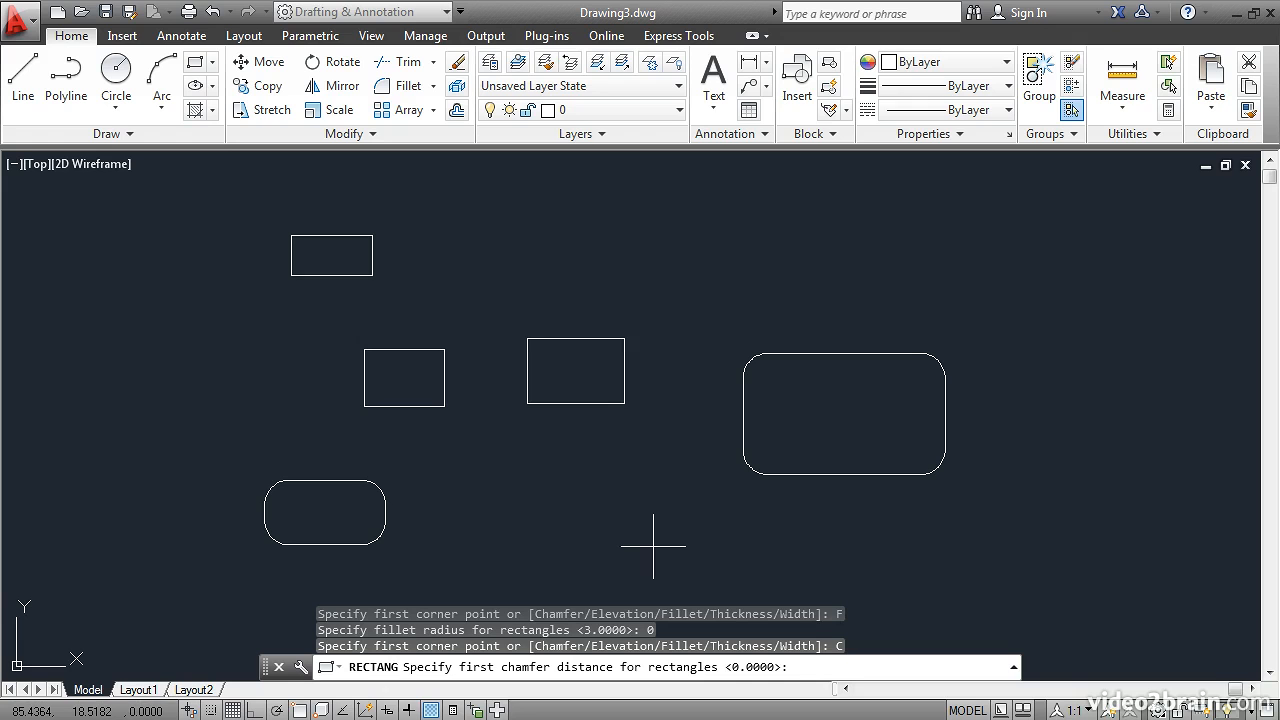
text(2)
key(Return)
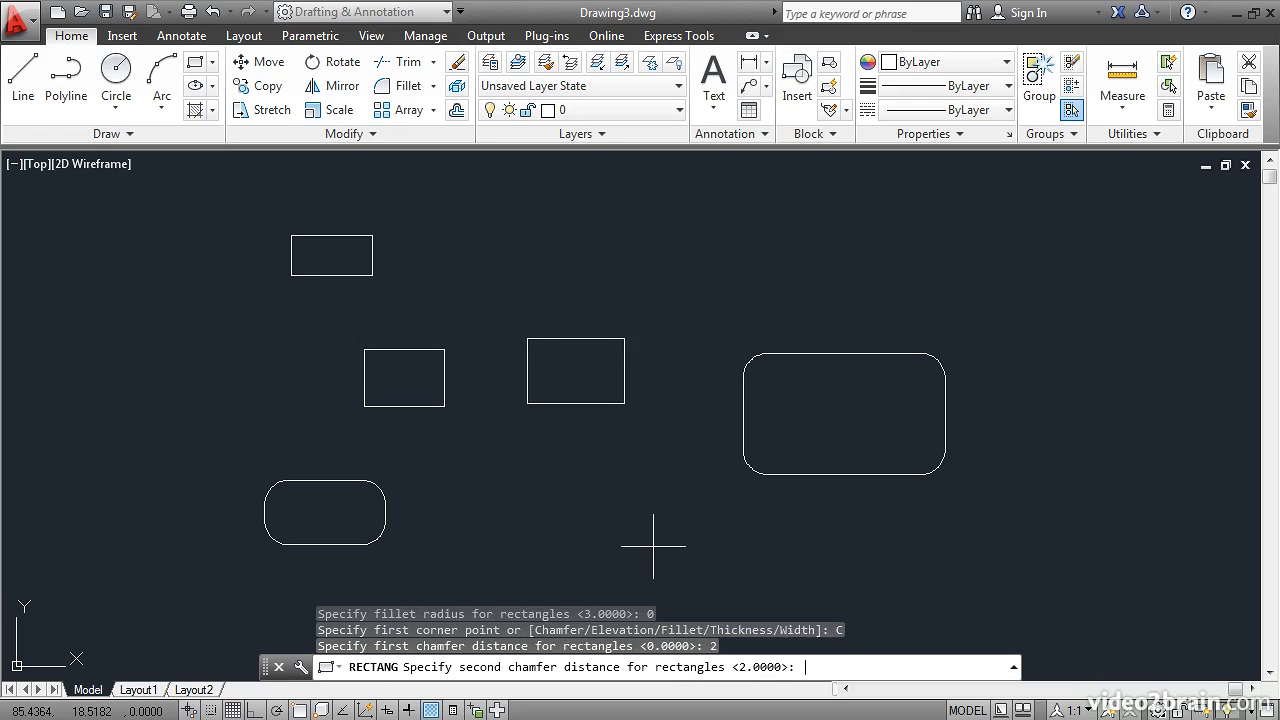
text(2)
key(Return)
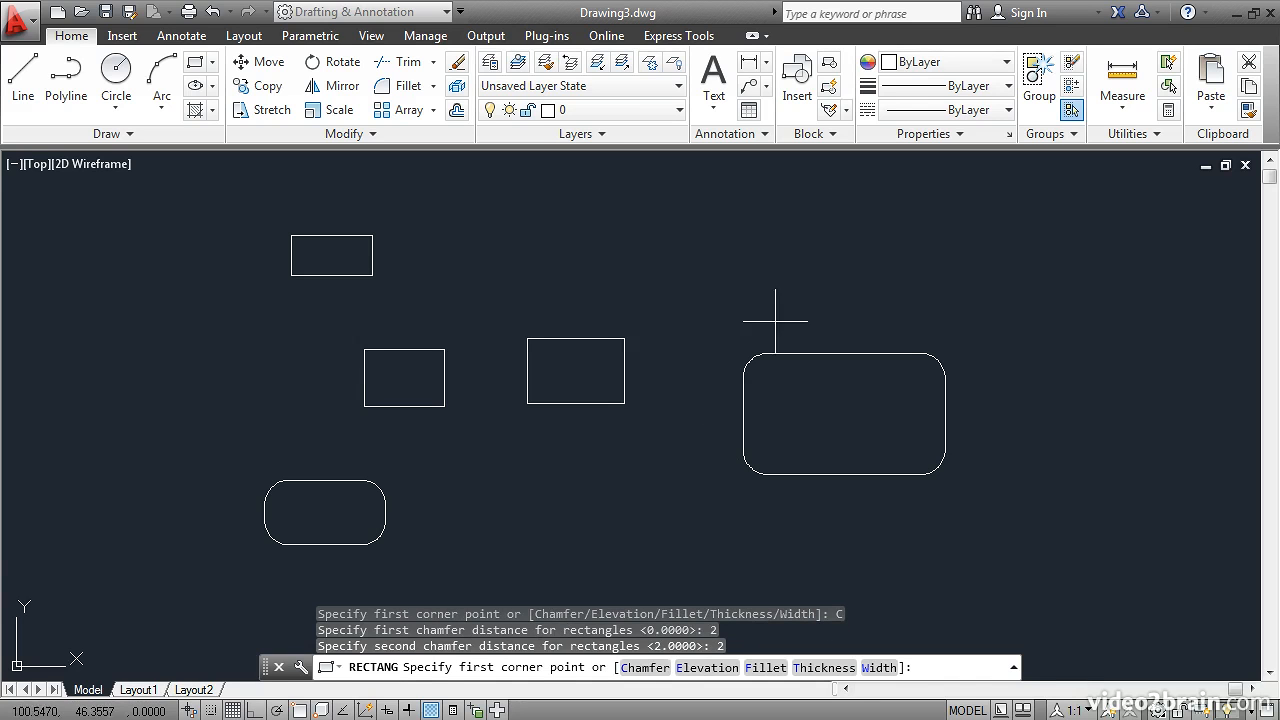
click(855, 211)
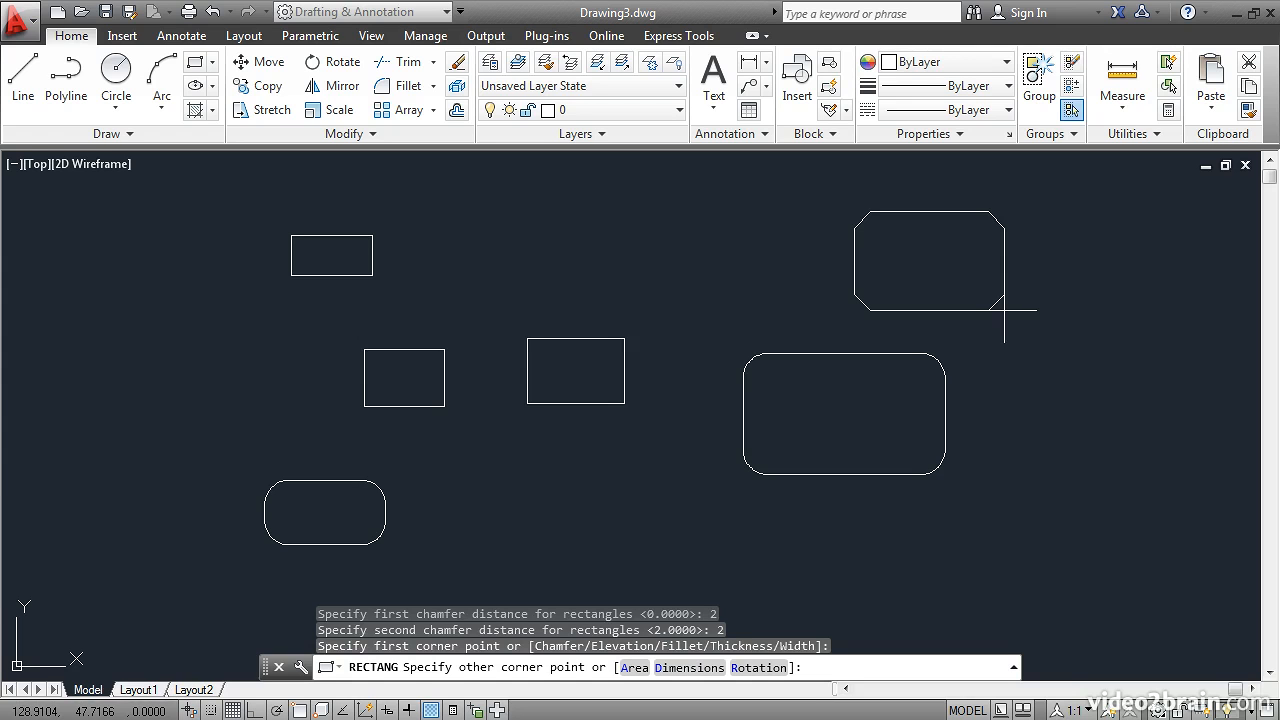
click(1004, 310)
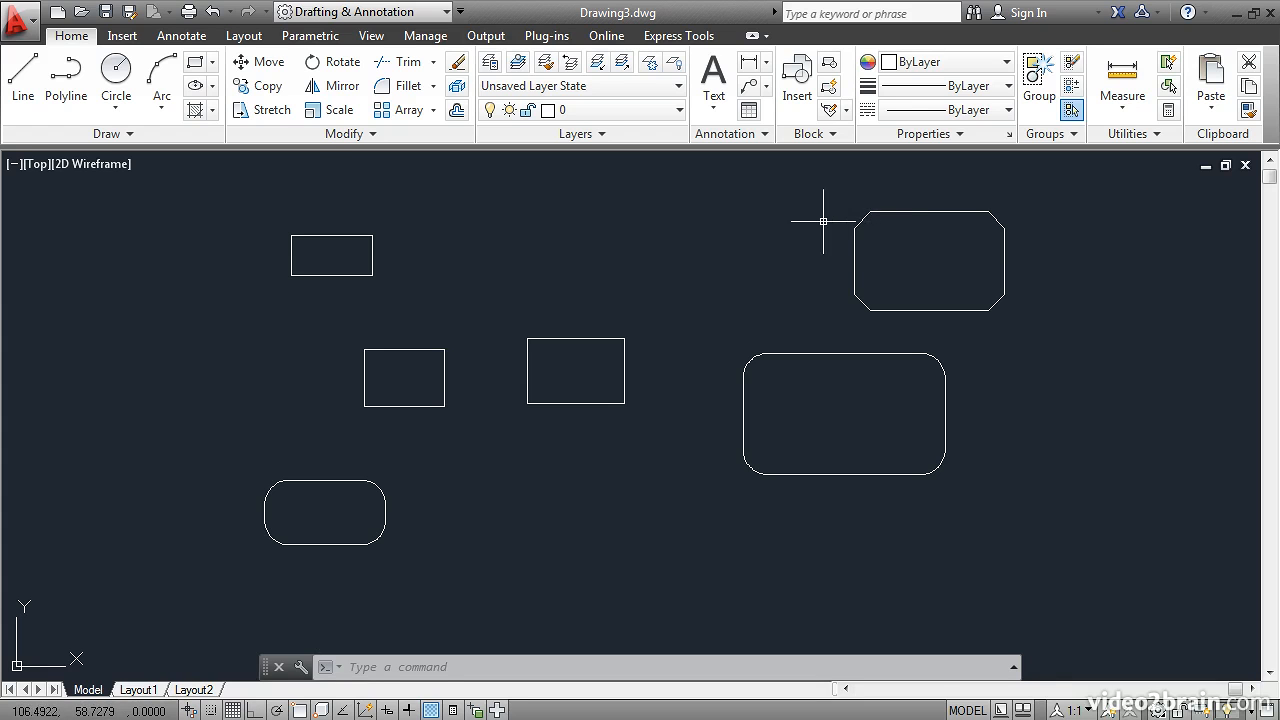
click(195, 62)
click(570, 205)
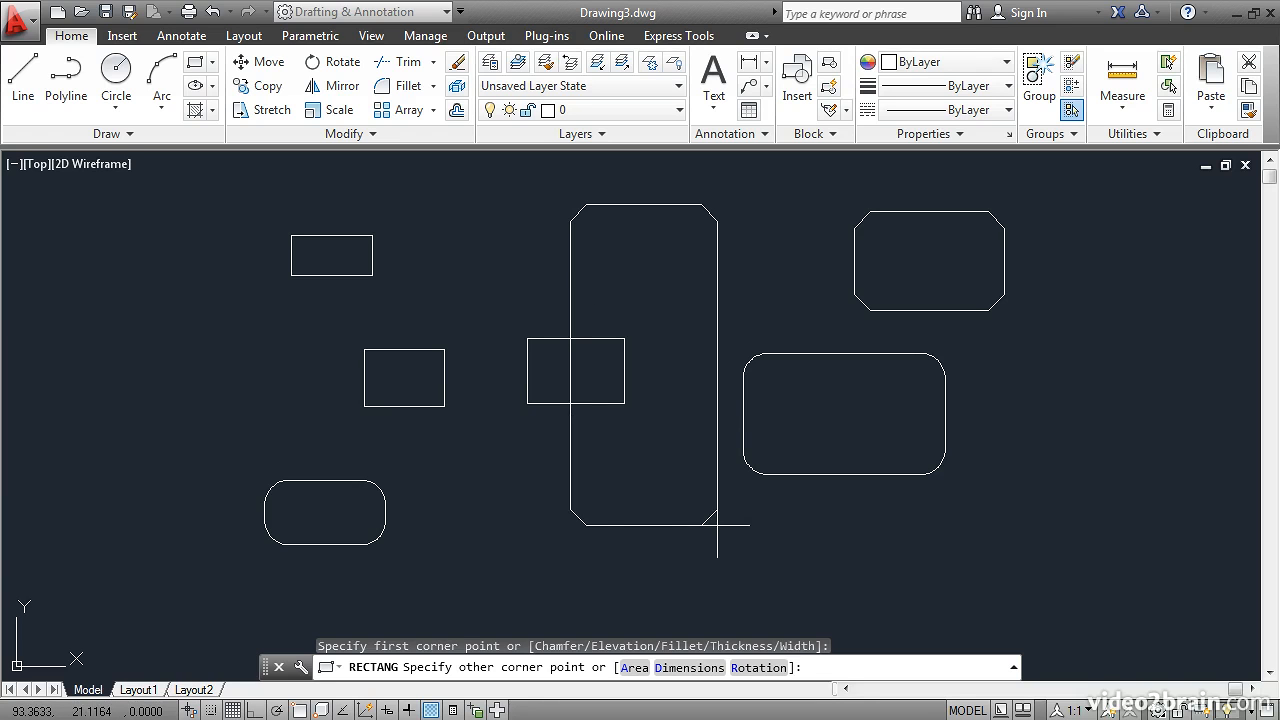
key(Escape)
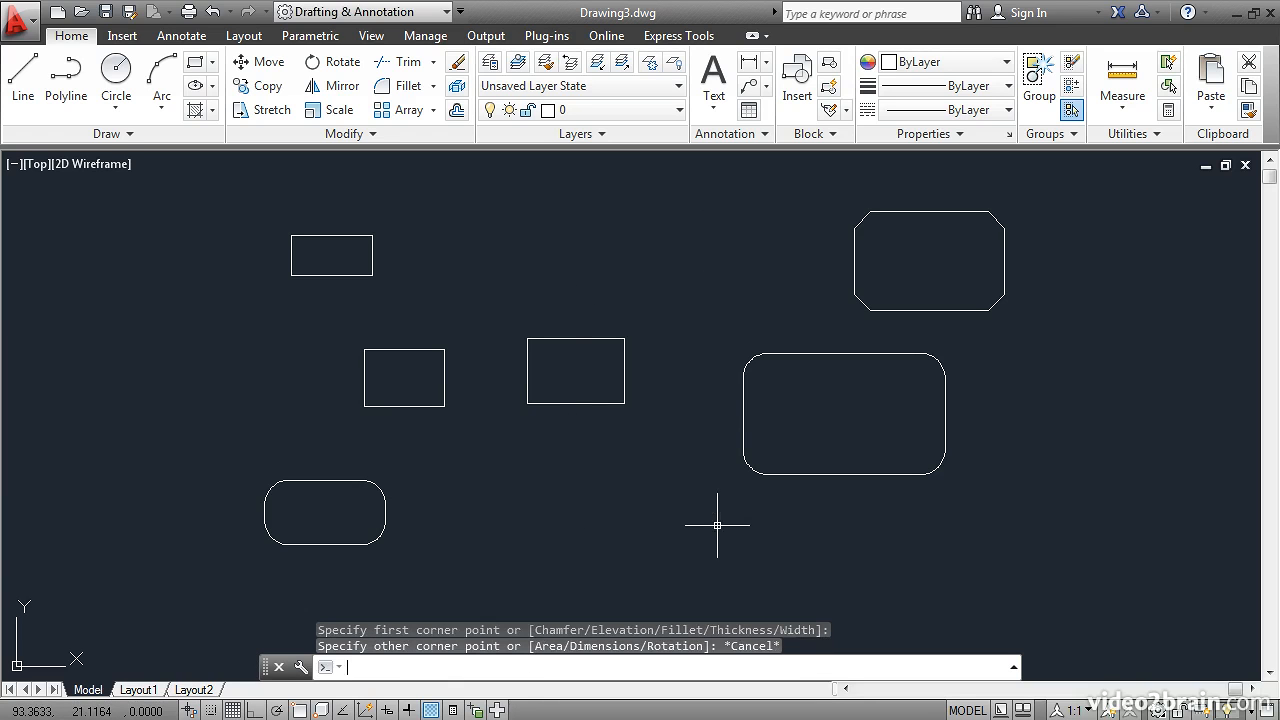
Step: Reset both rectangle chamfer distances to 0 and draw a freehand square-cornered rectangle above the middle rectangle
click(195, 63)
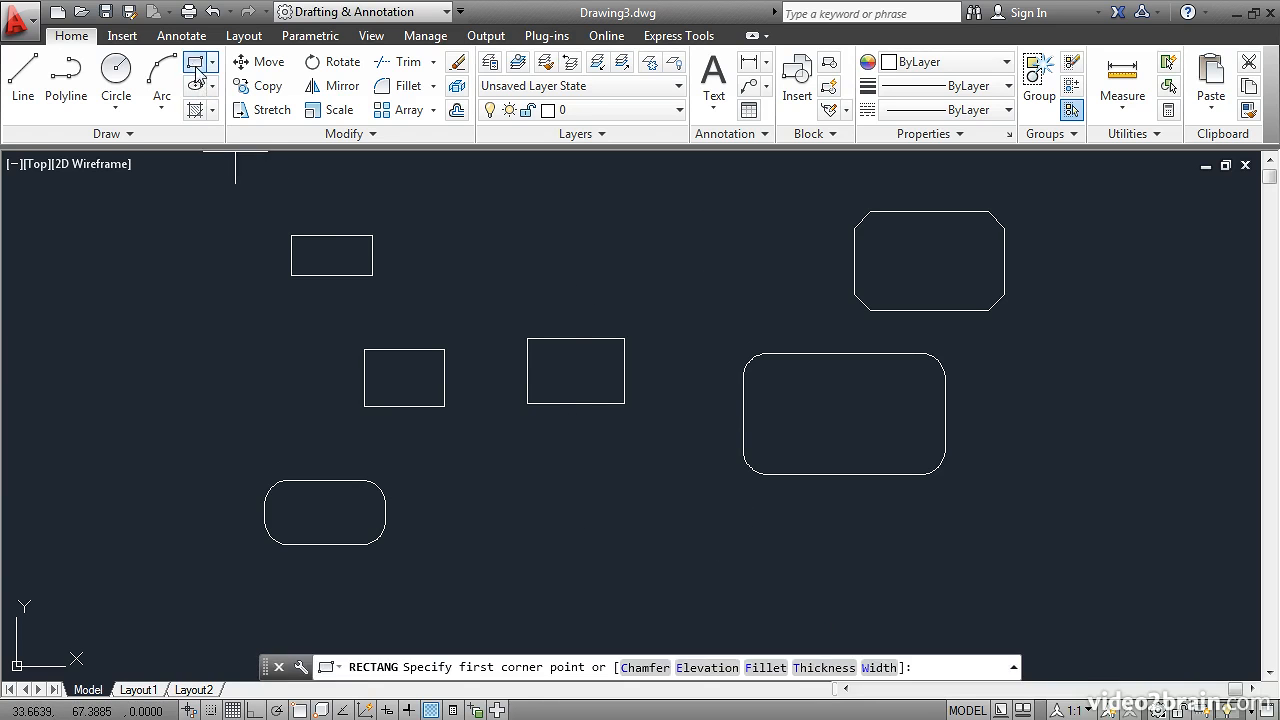
click(646, 666)
text(0)
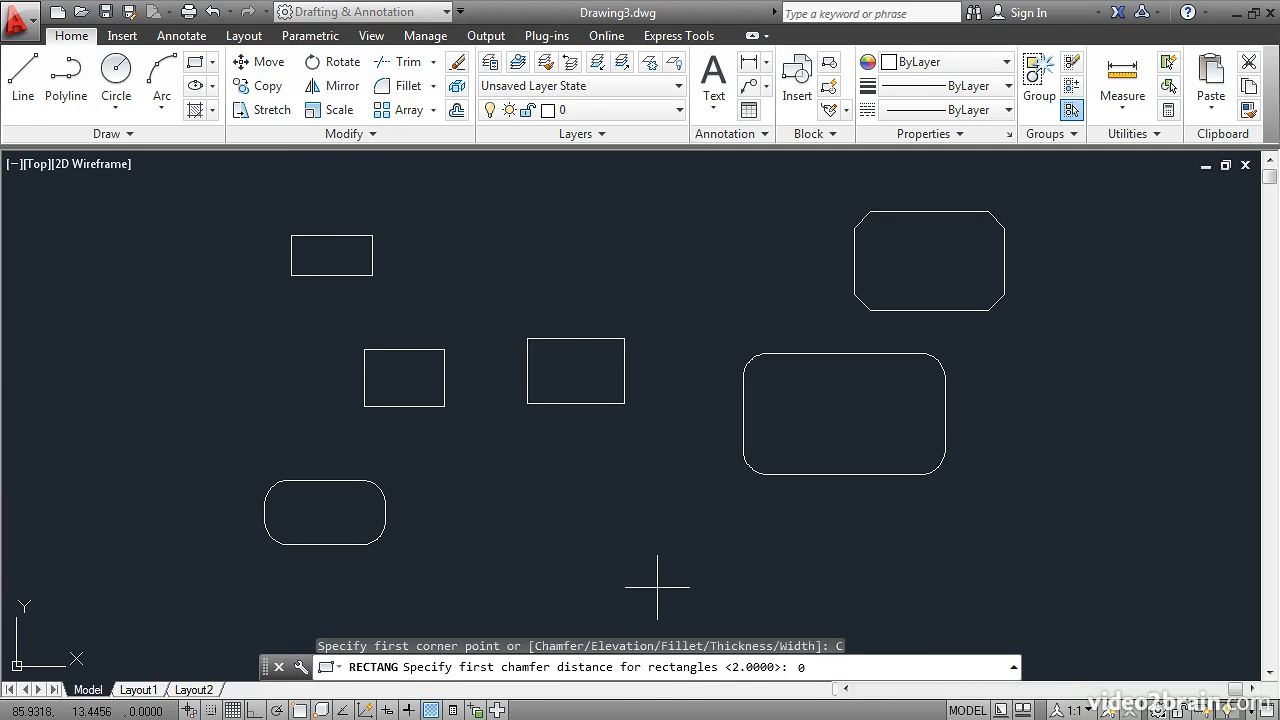
key(Return)
text(0)
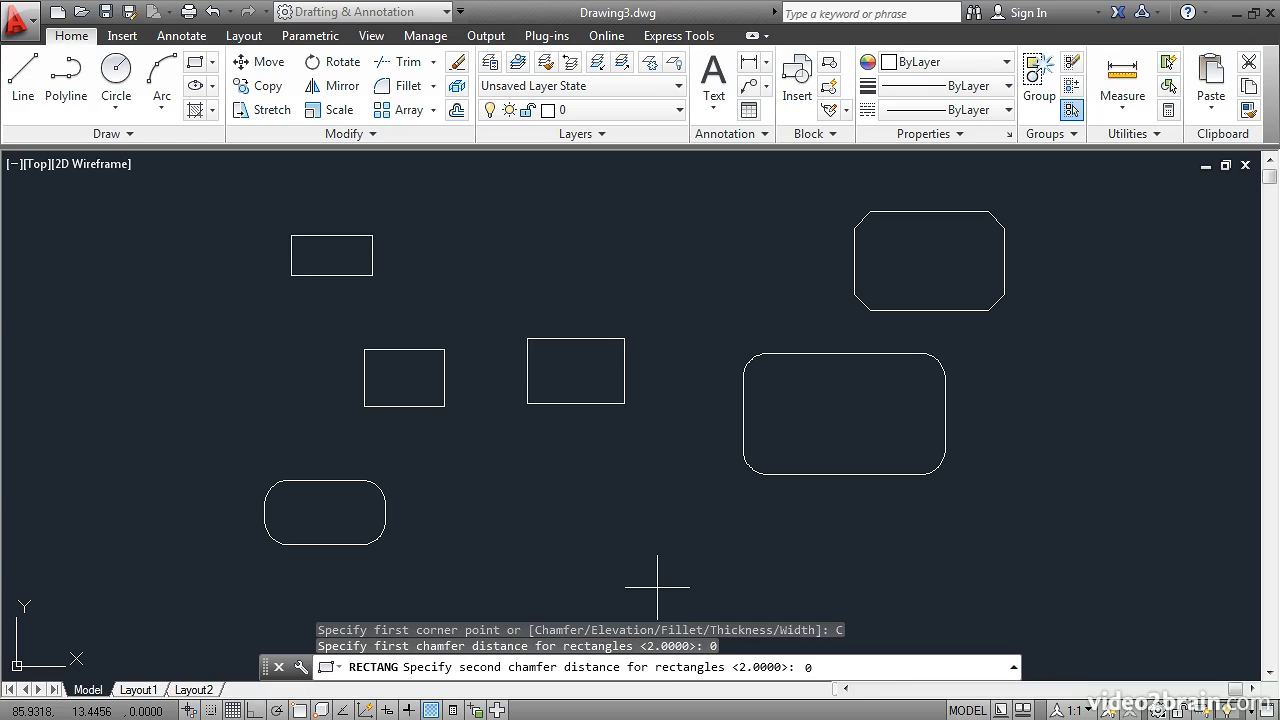
key(Return)
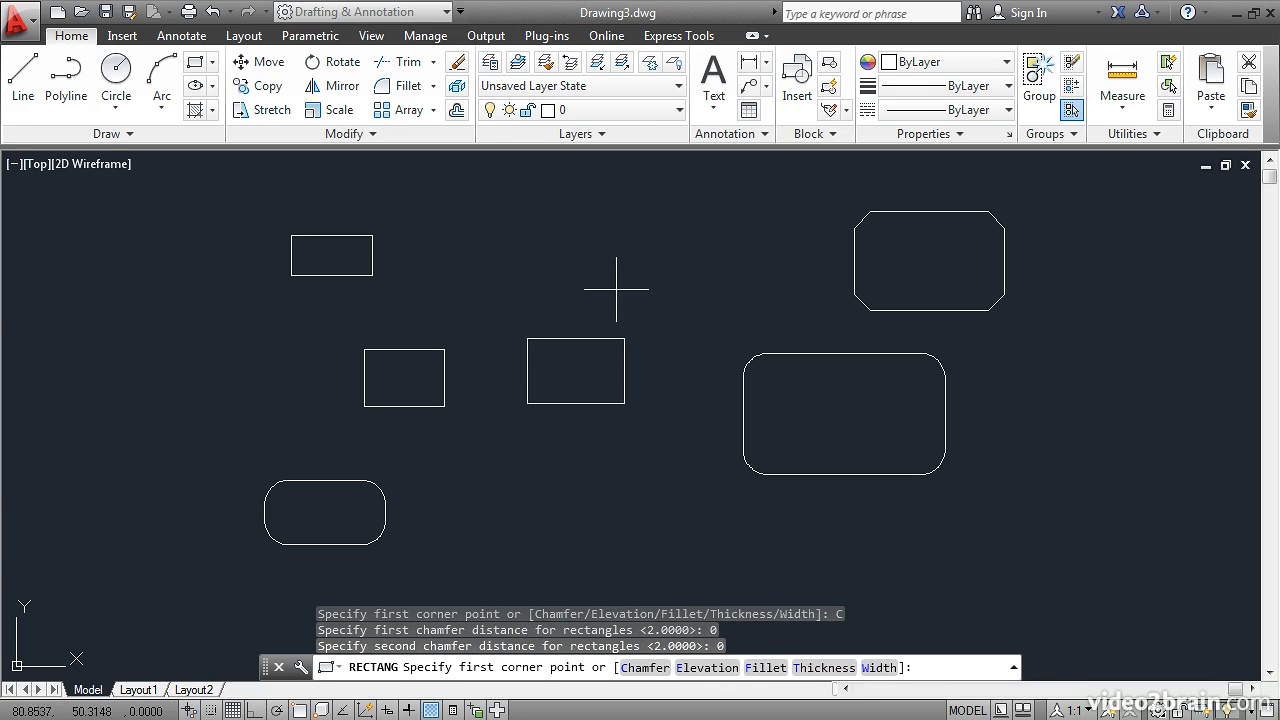
click(554, 212)
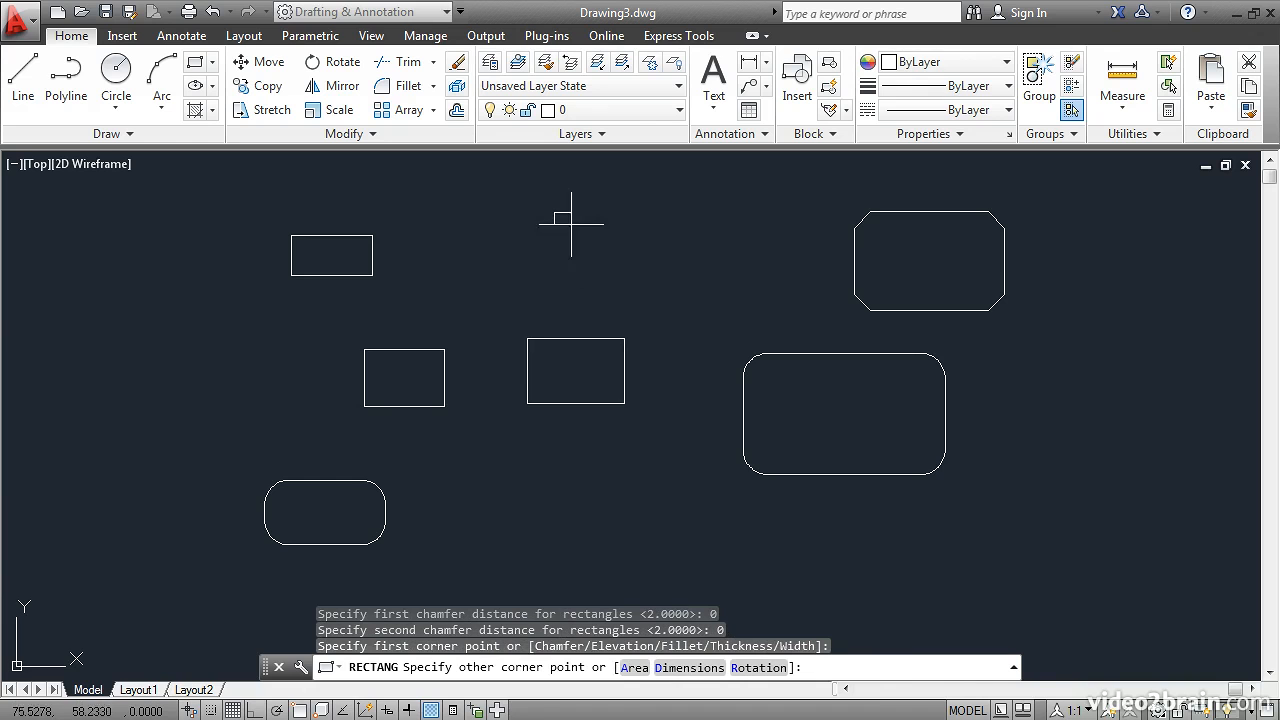
click(695, 299)
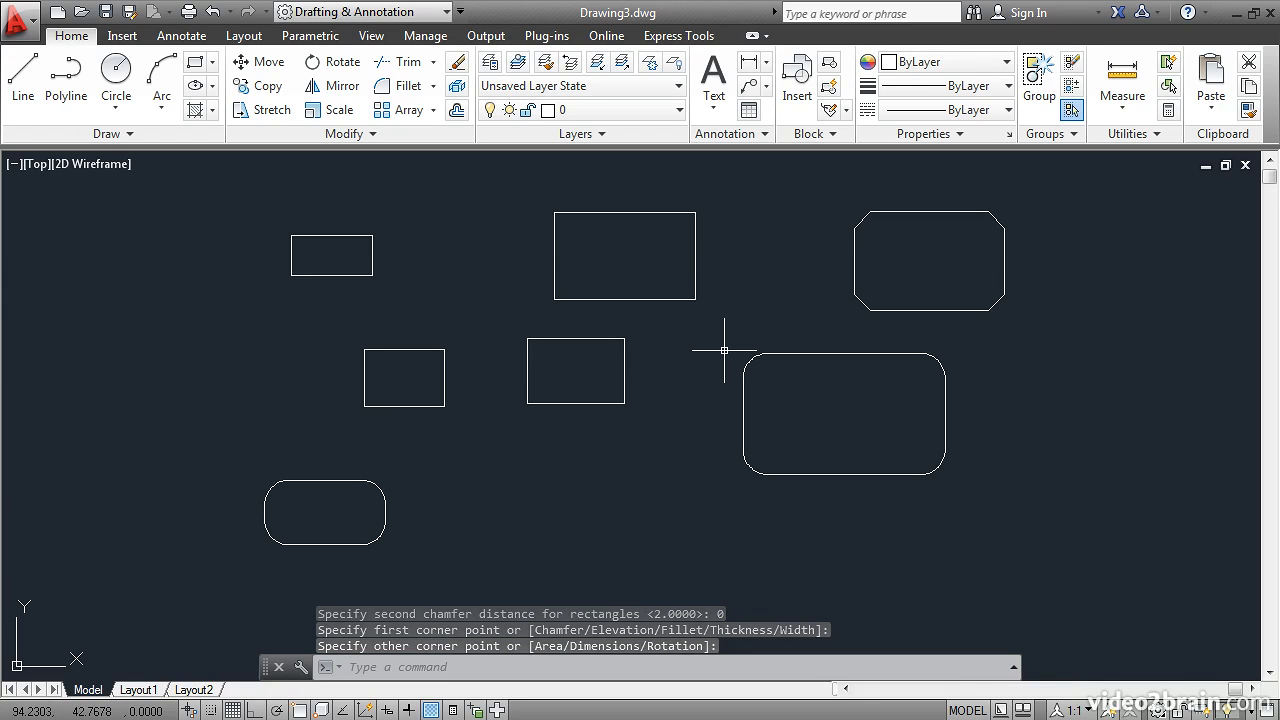
Step: Draw a freehand circle with a radius of about 19 units in the empty area to the right of the chamfered and rounded rectangles
scroll(843, 334, down, 2)
mouse_move(843, 334)
middle_down()
mouse_move(534, 371)
mouse_move(266, 374)
mouse_move(266, 363)
middle_up()
scroll(378, 405, up, 2)
middle_drag(509, 401, 371, 411)
click(115, 72)
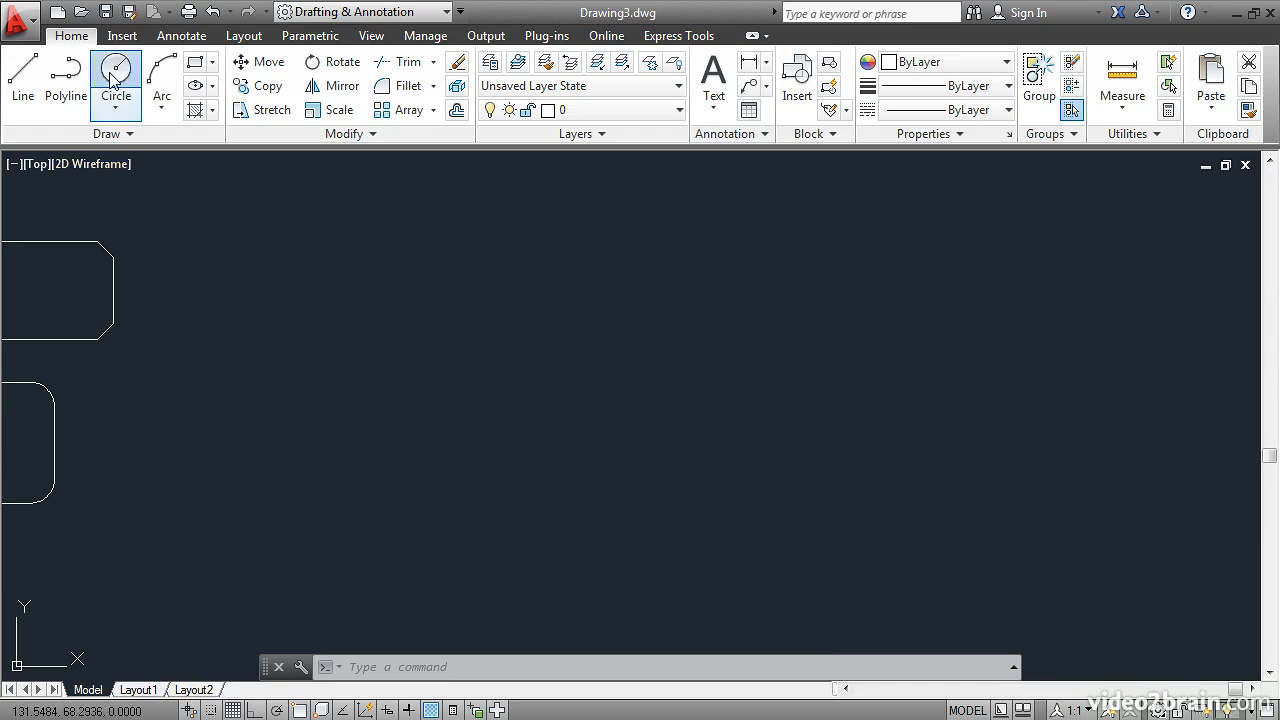
click(607, 394)
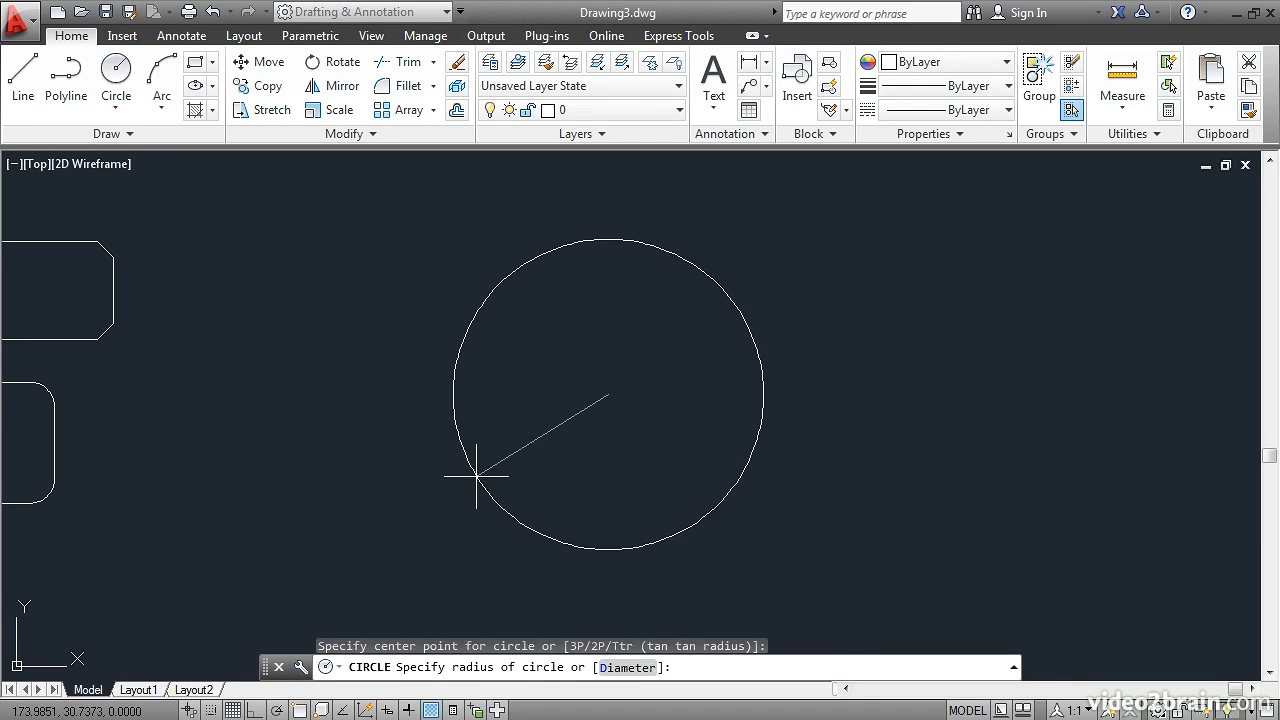
click(477, 476)
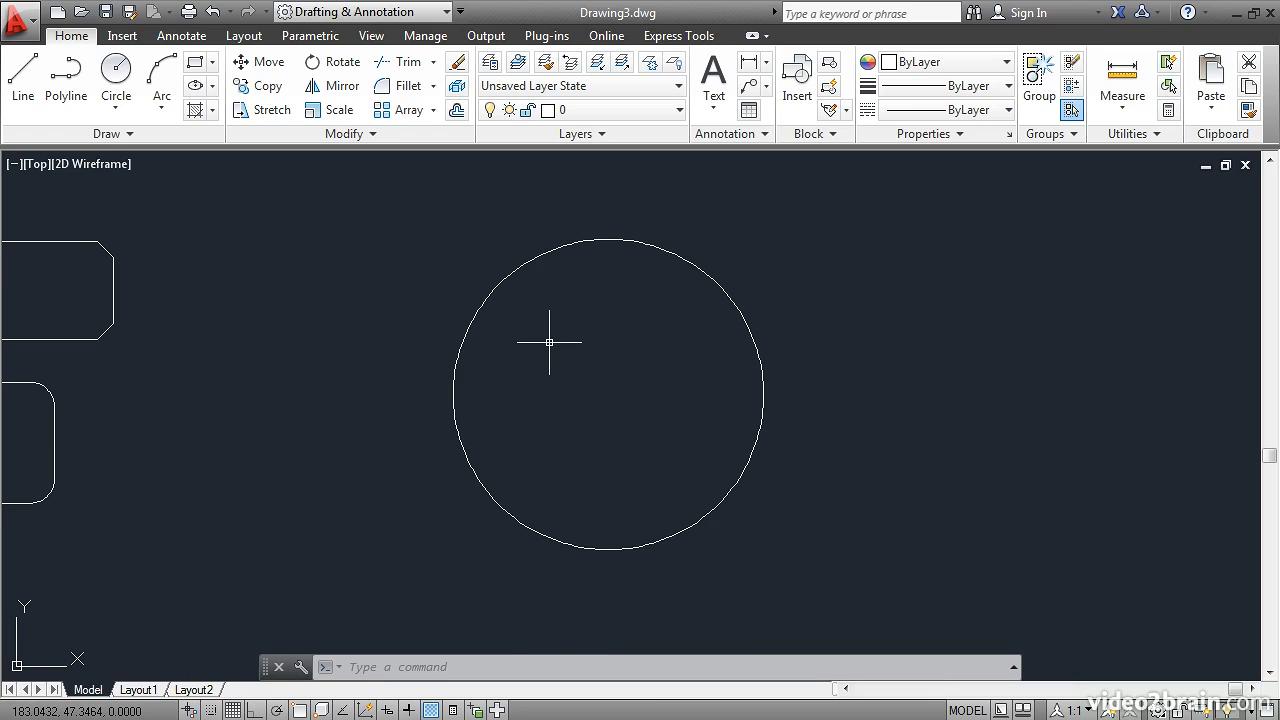
Step: Draw a 4-sided polygon circumscribed about the circle, centred on the circle's centre, with its radius snapped to the right quadrant
click(212, 62)
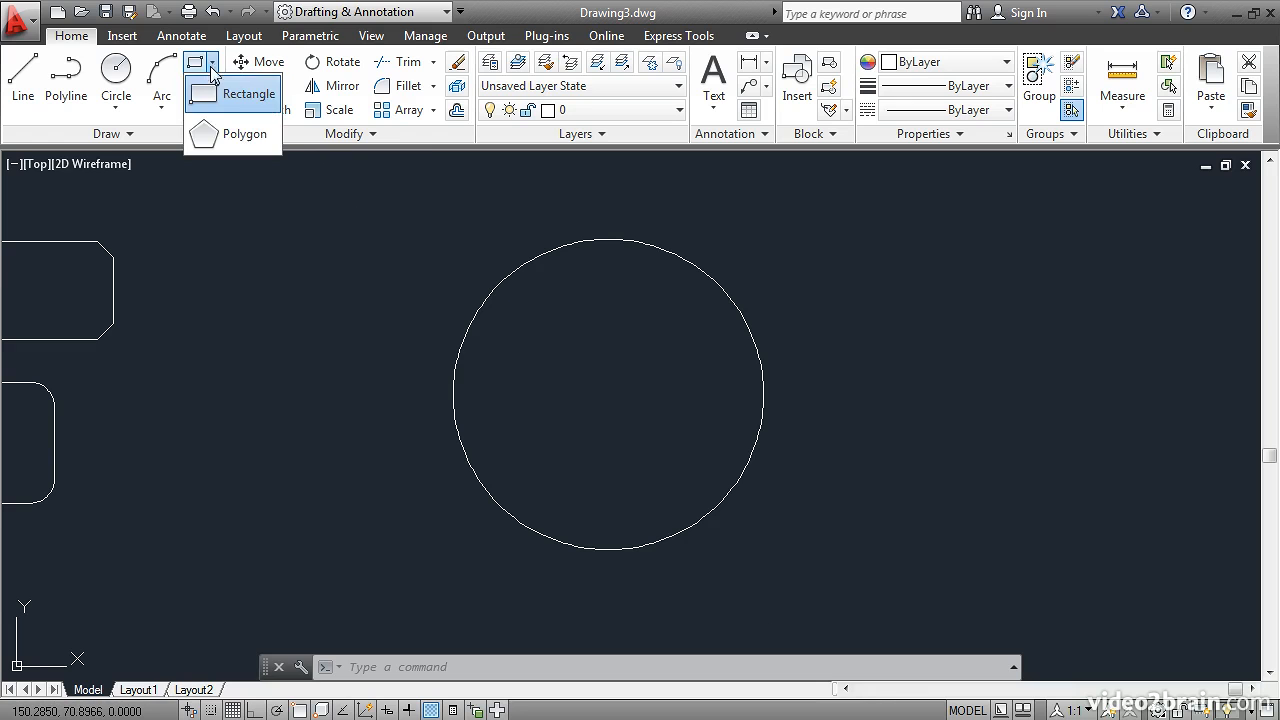
click(228, 136)
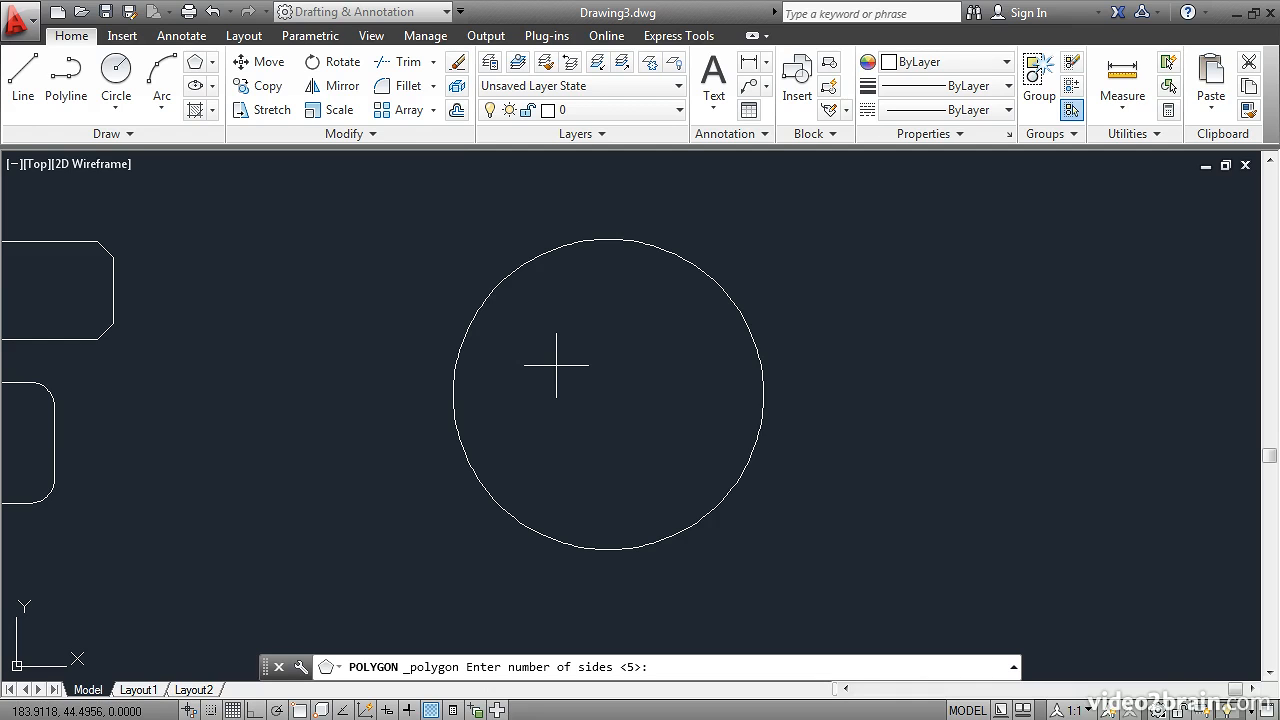
text(4)
key(Return)
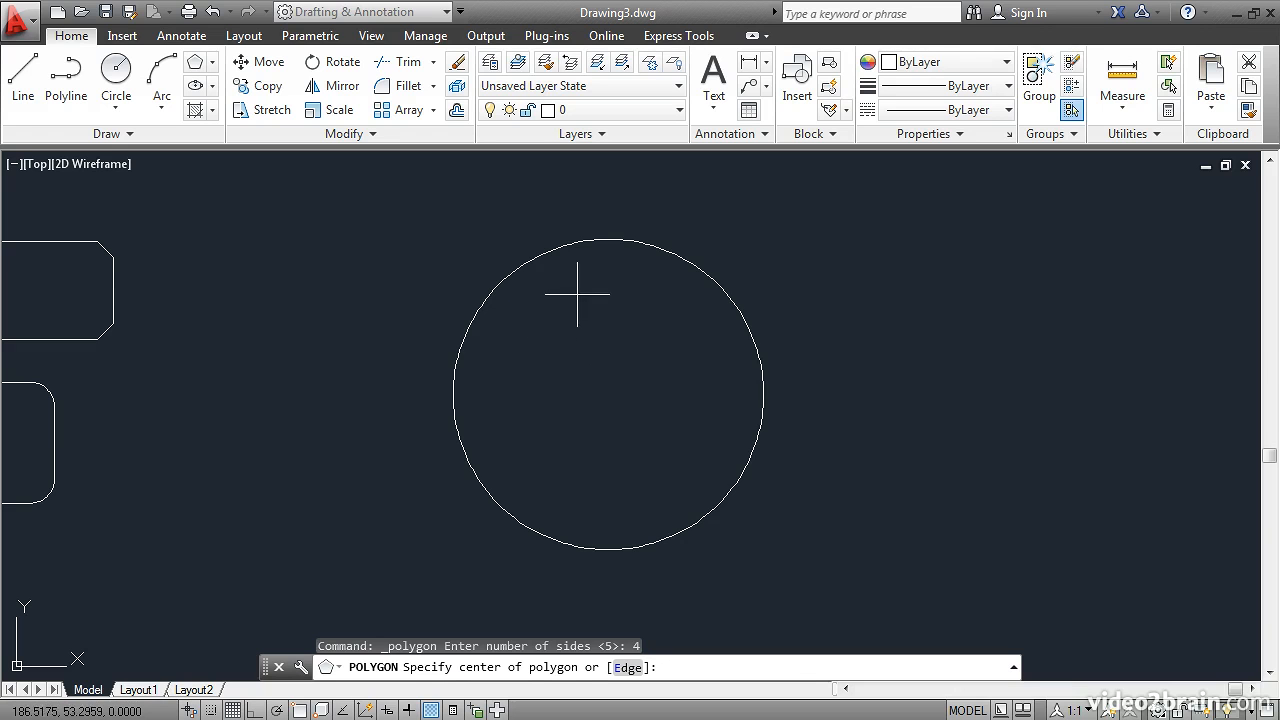
shift+right_click(584, 264)
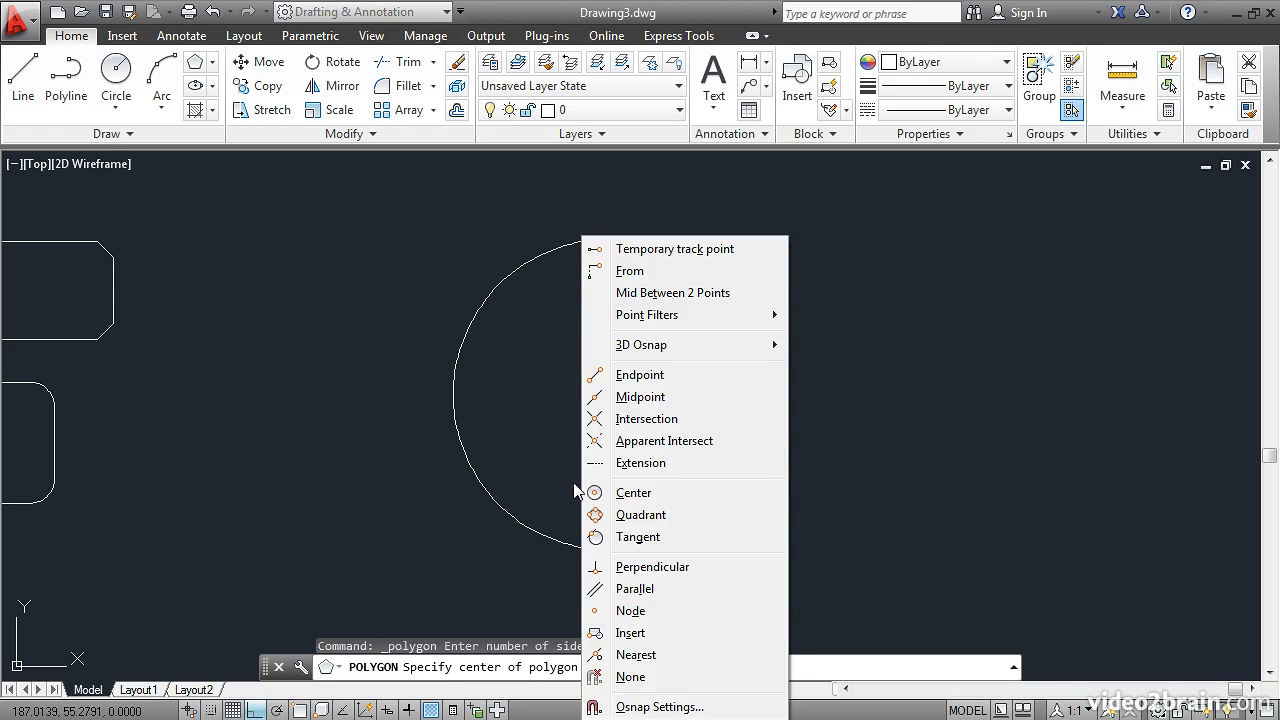
click(633, 492)
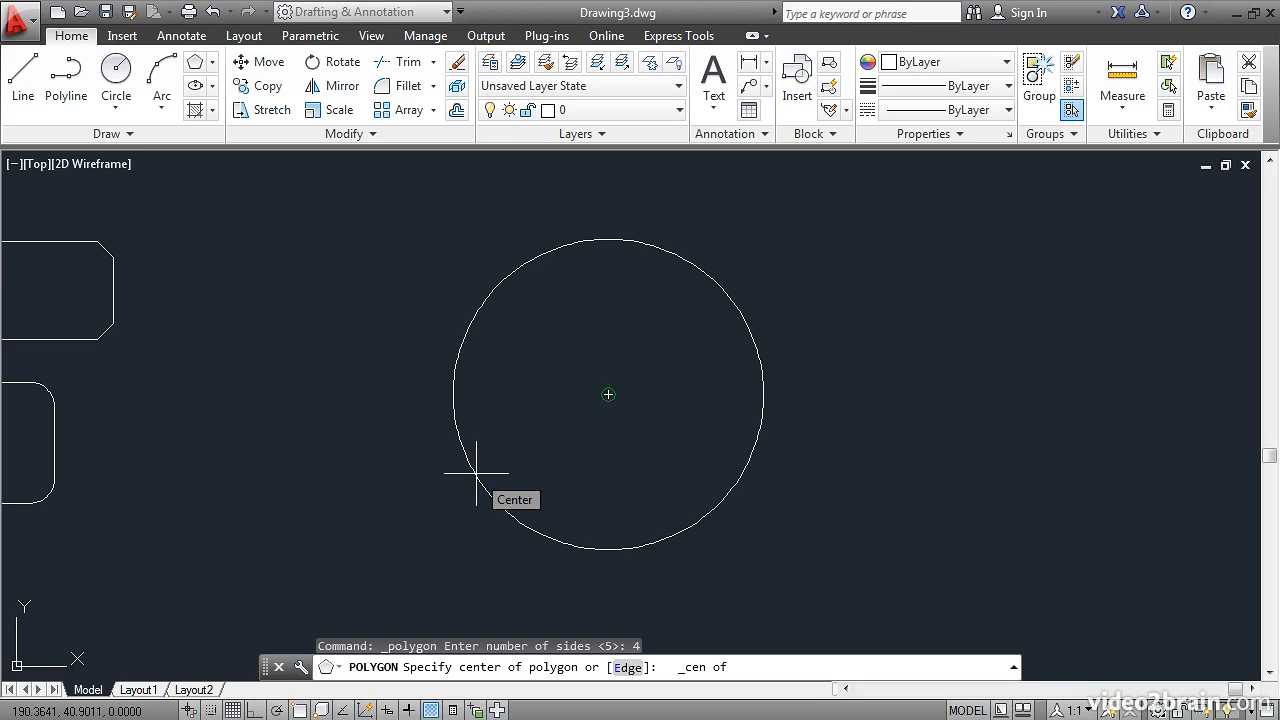
click(476, 473)
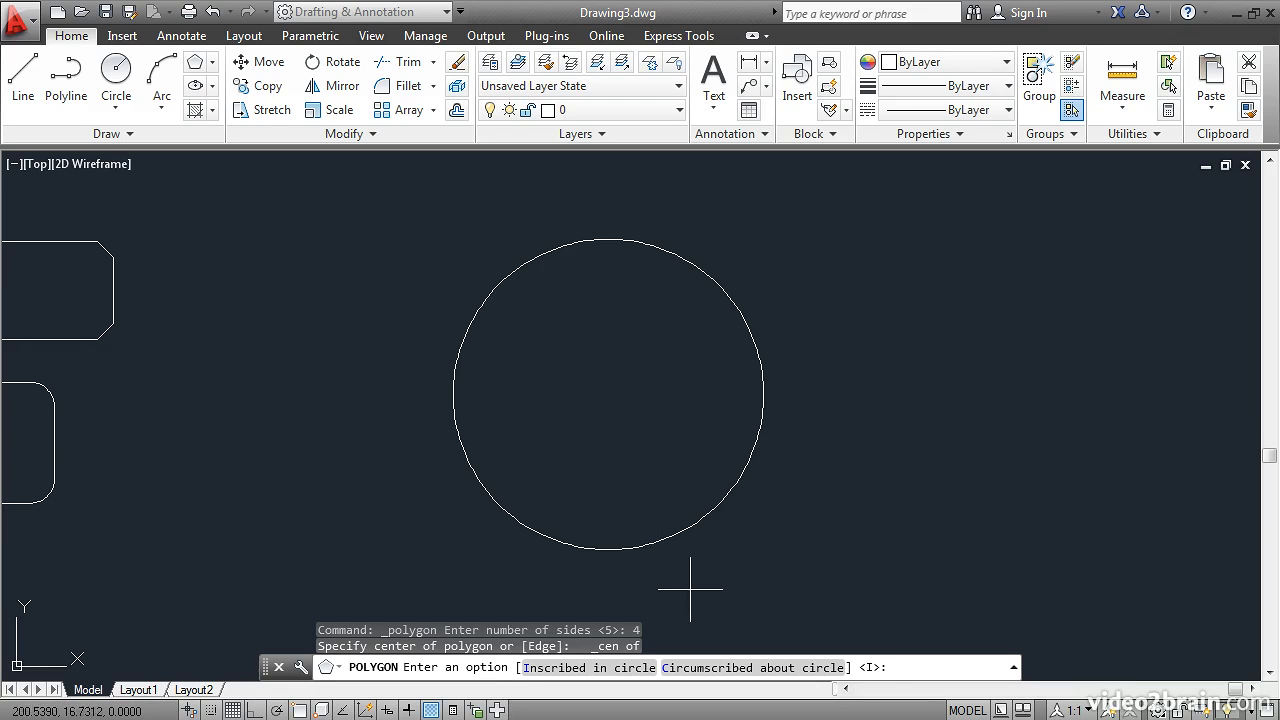
click(735, 670)
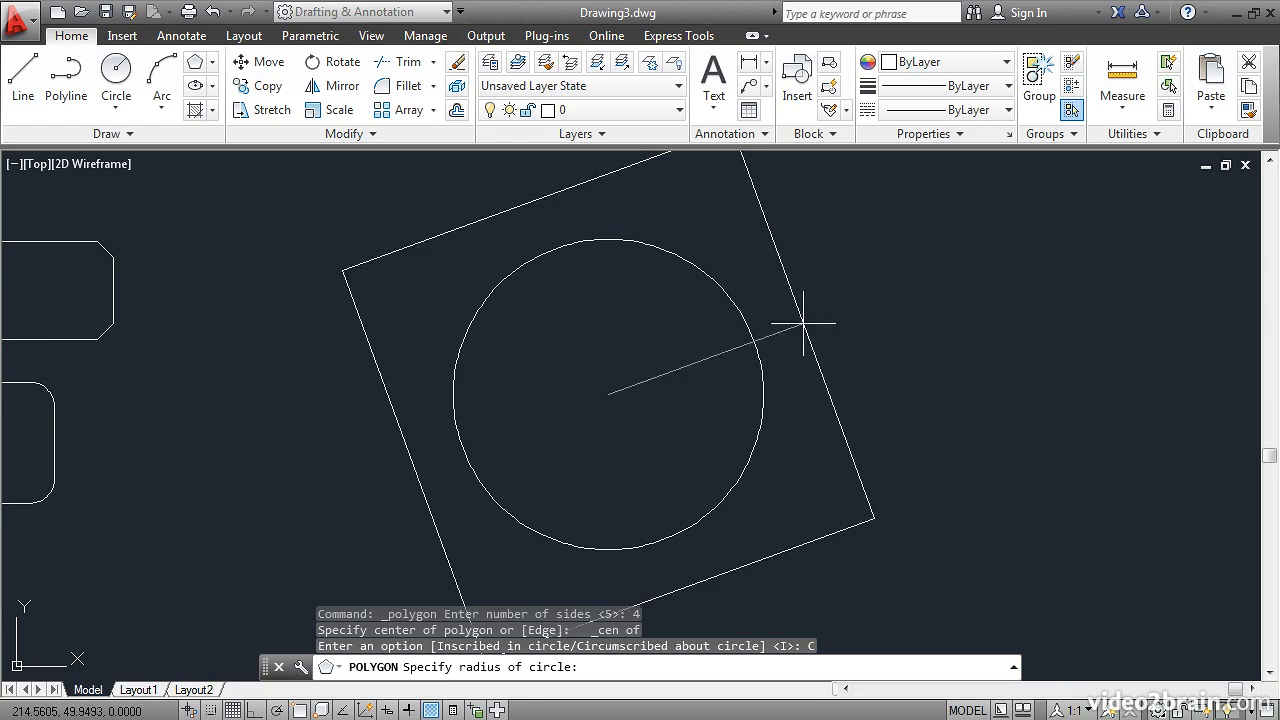
shift+right_click(804, 305)
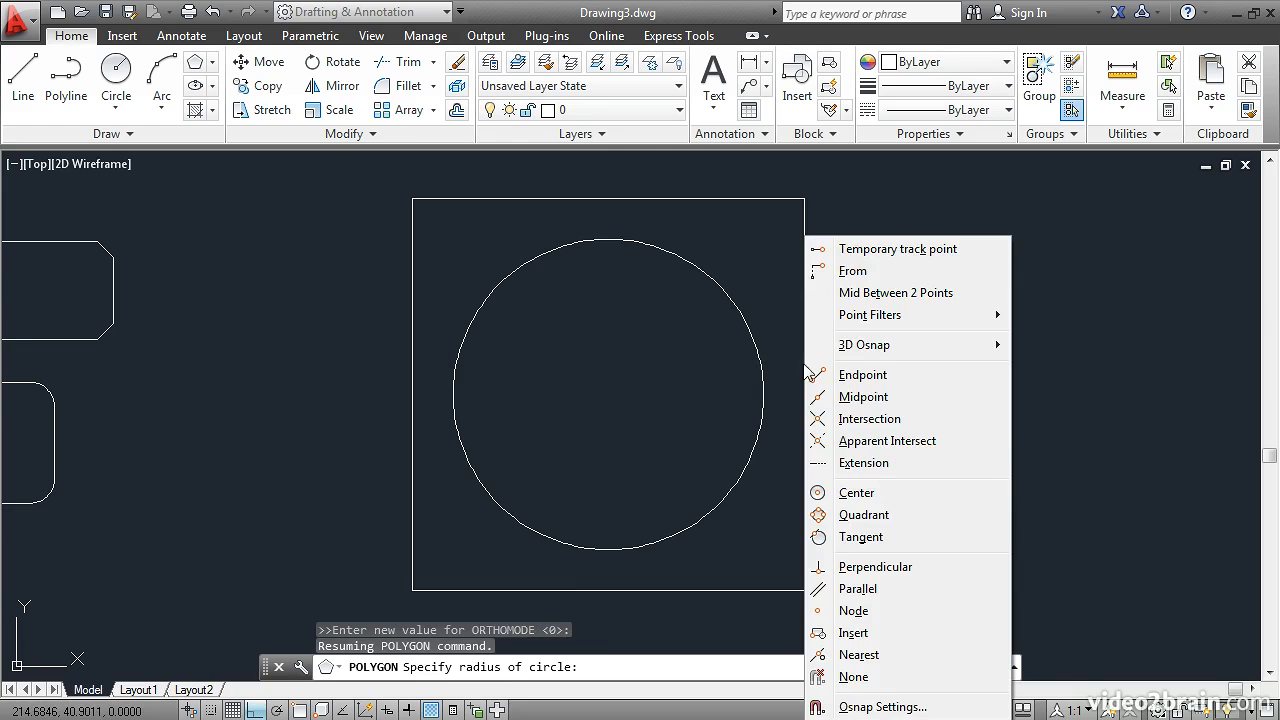
click(826, 520)
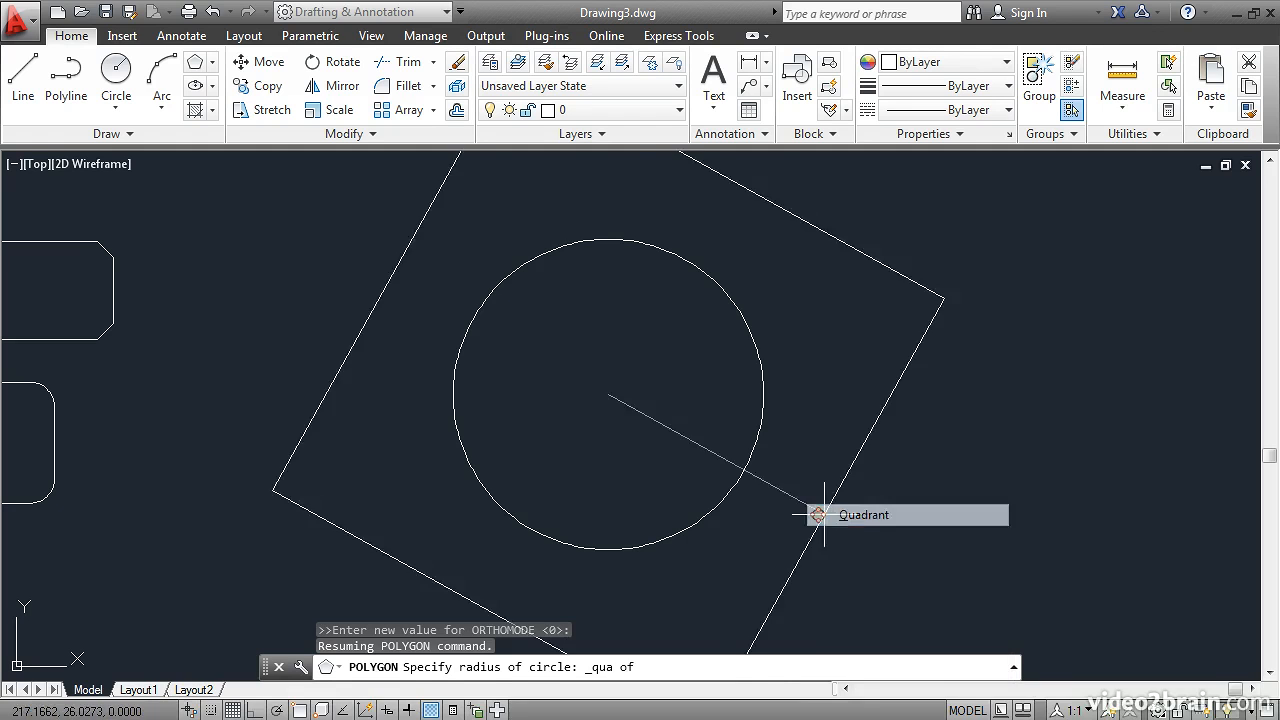
click(763, 394)
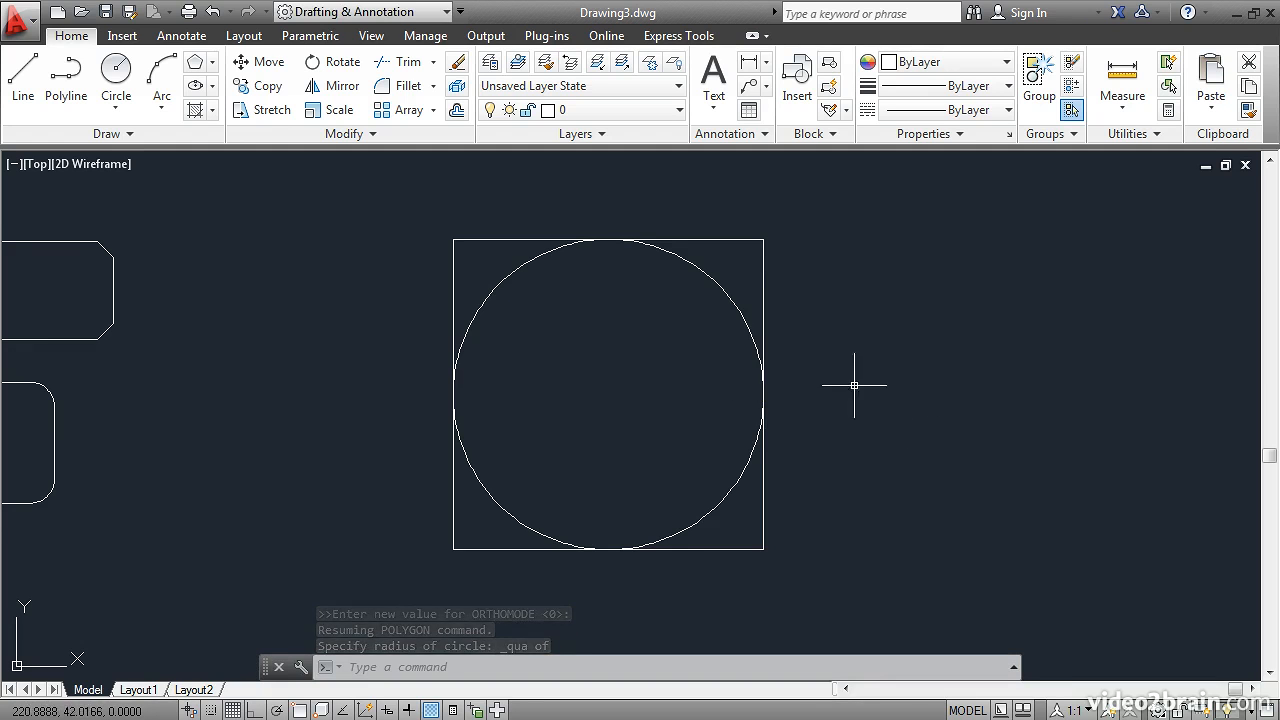
Step: Draw a 5-sided polygon inscribed in the circle, centred on the circle's centre, with its radius snapped to the upper quadrant
click(195, 66)
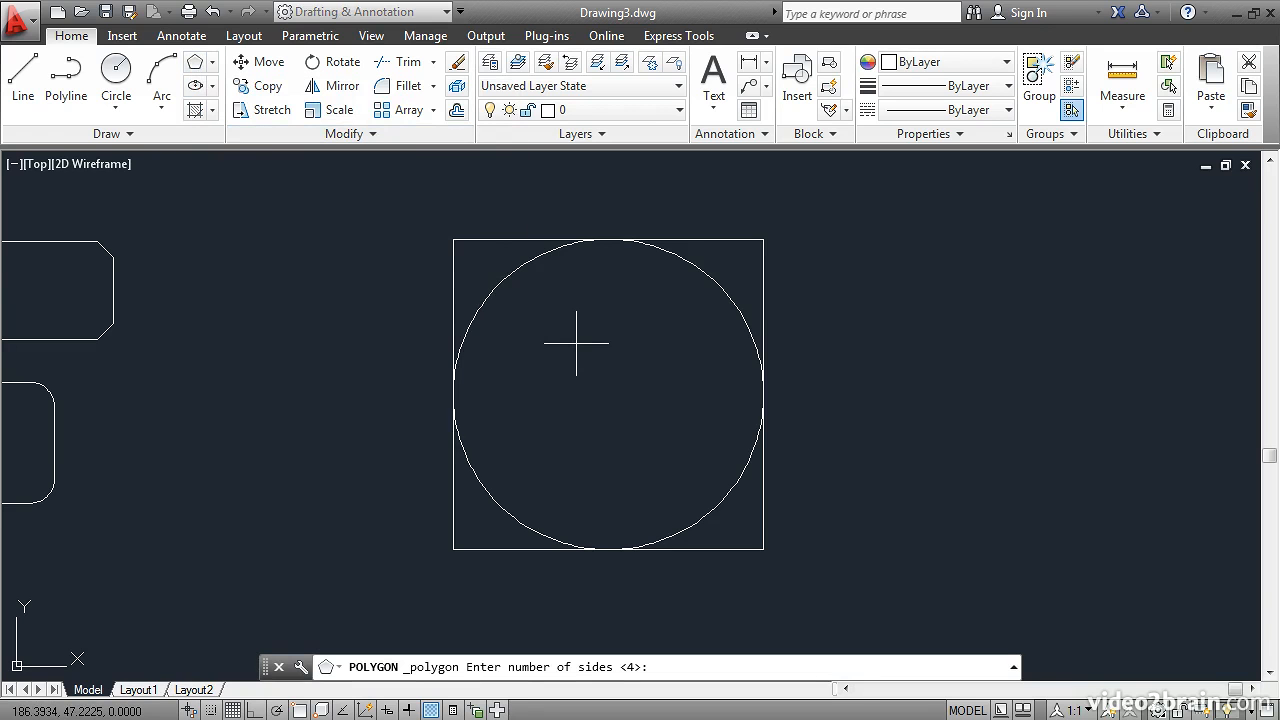
text(5)
key(Return)
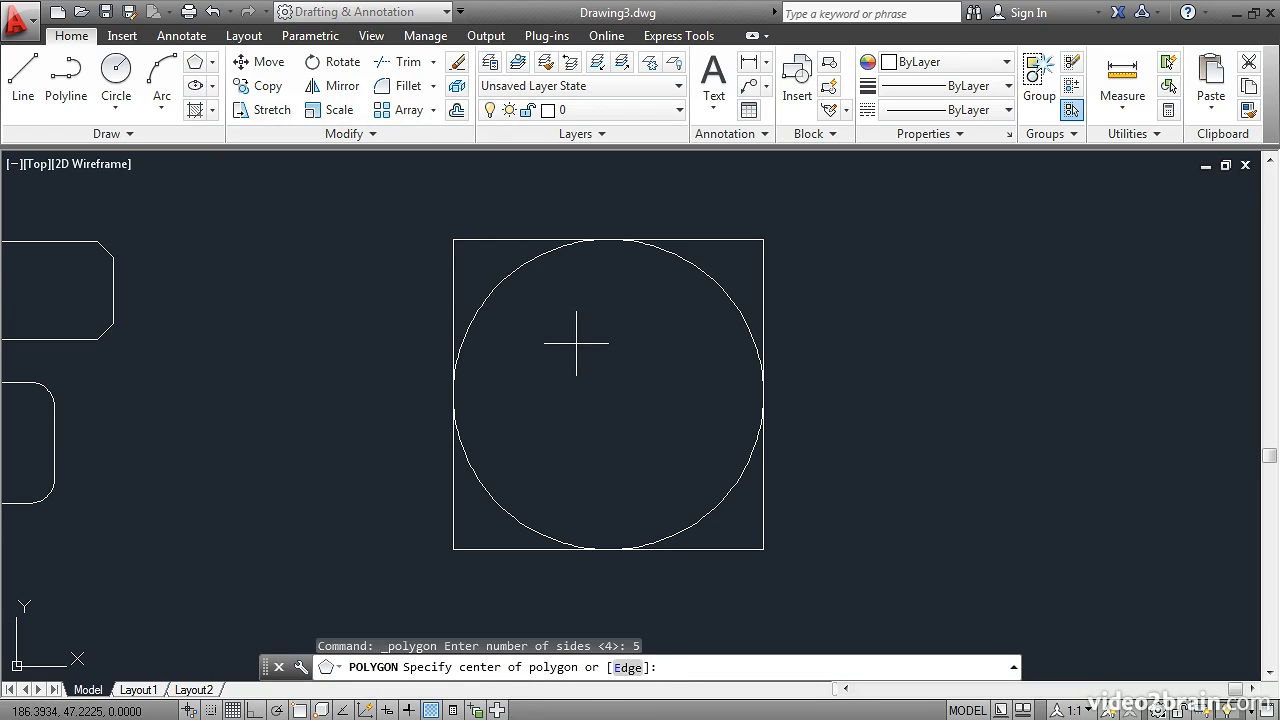
shift+right_click(602, 296)
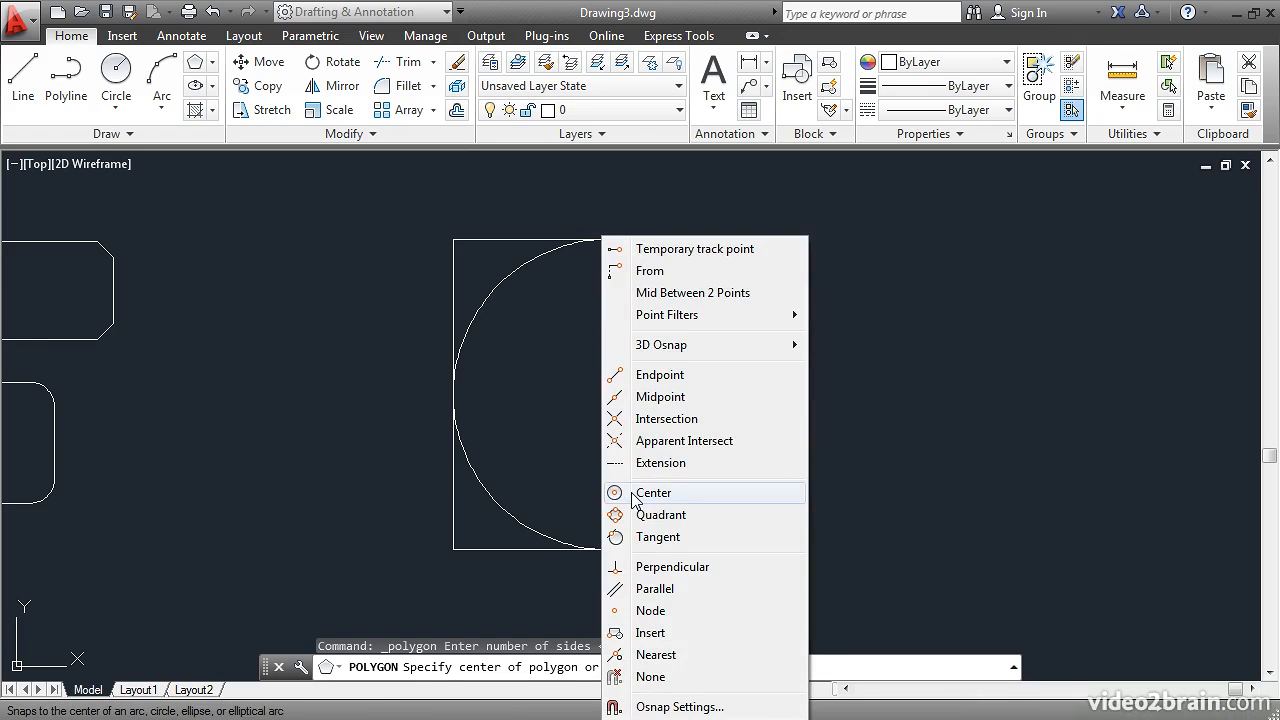
click(652, 493)
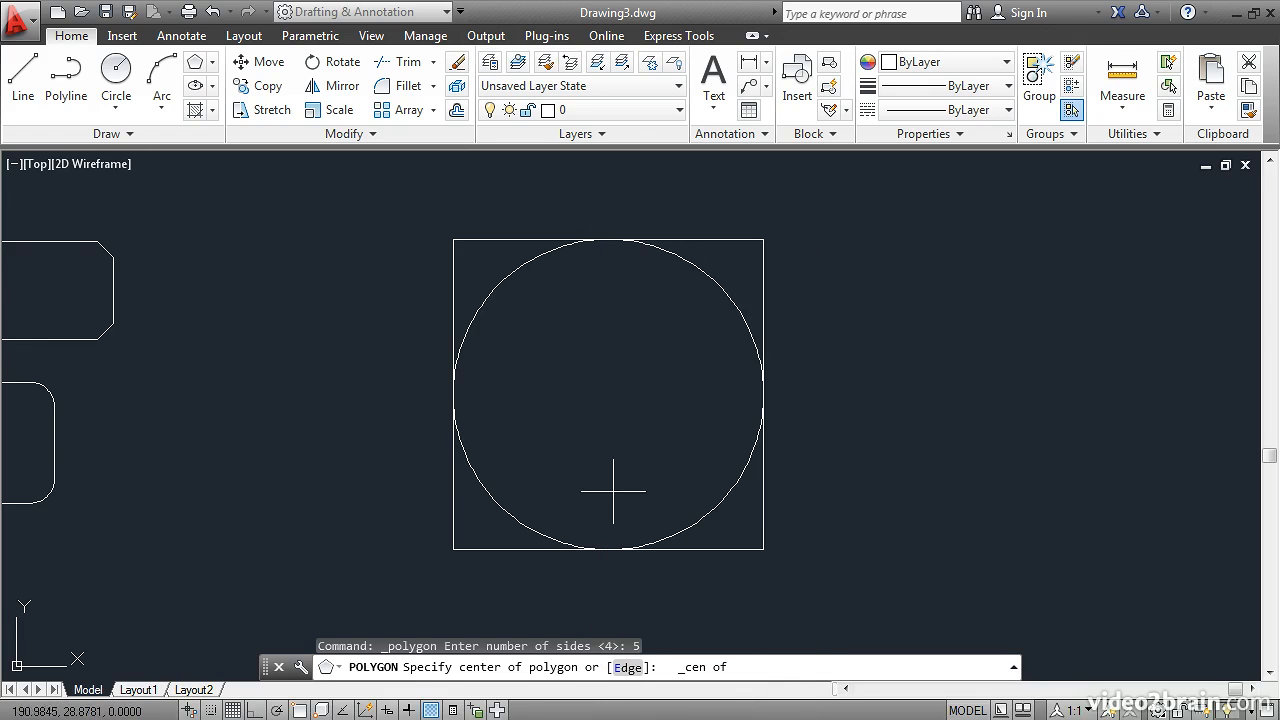
click(504, 508)
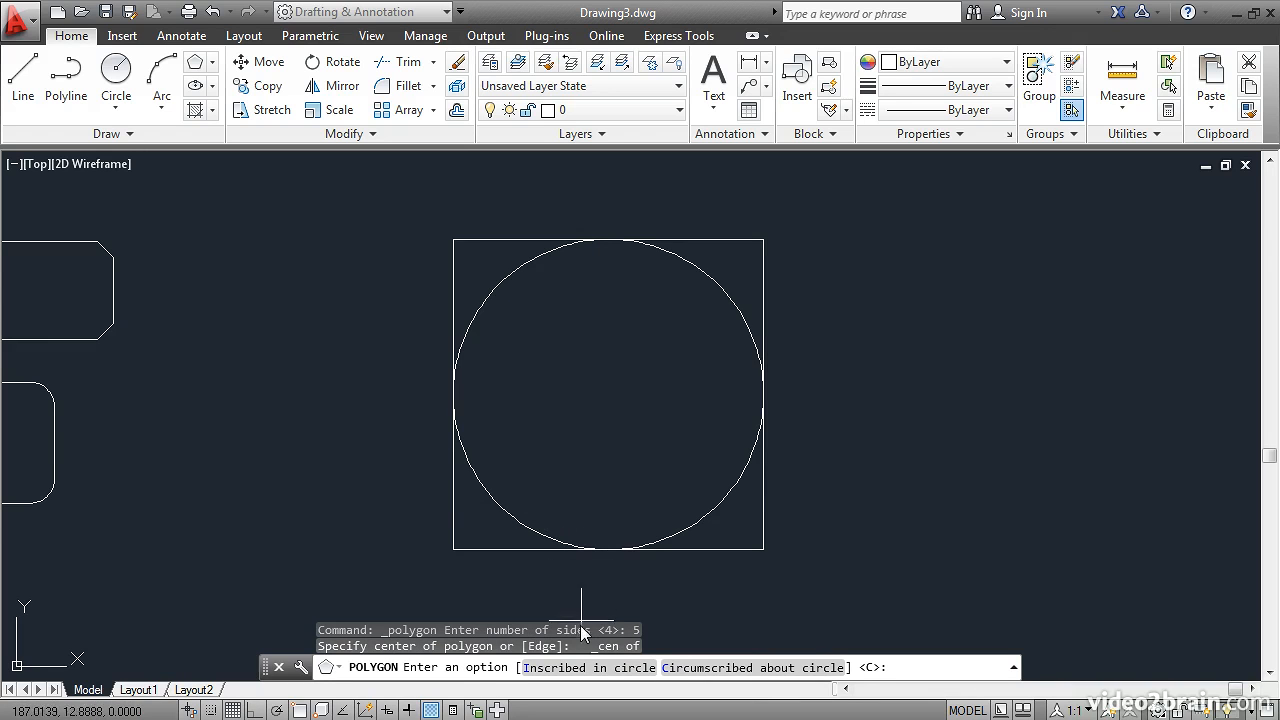
click(577, 669)
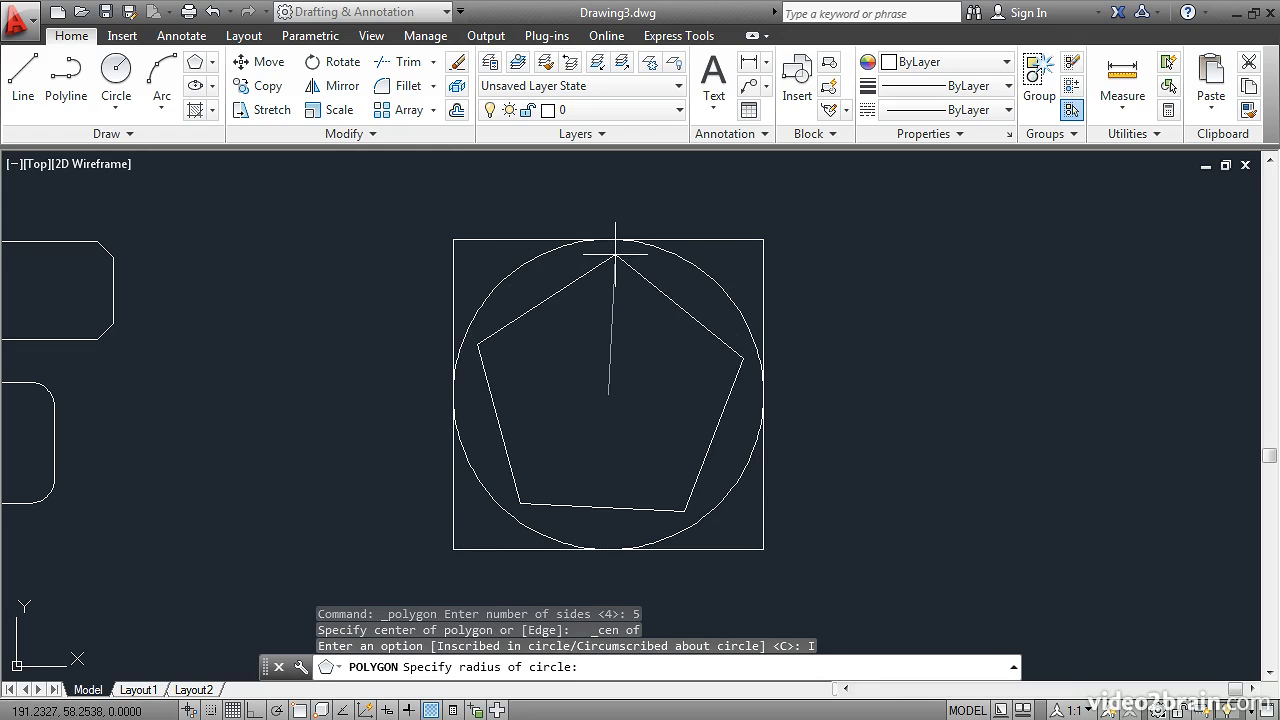
shift+right_click(620, 256)
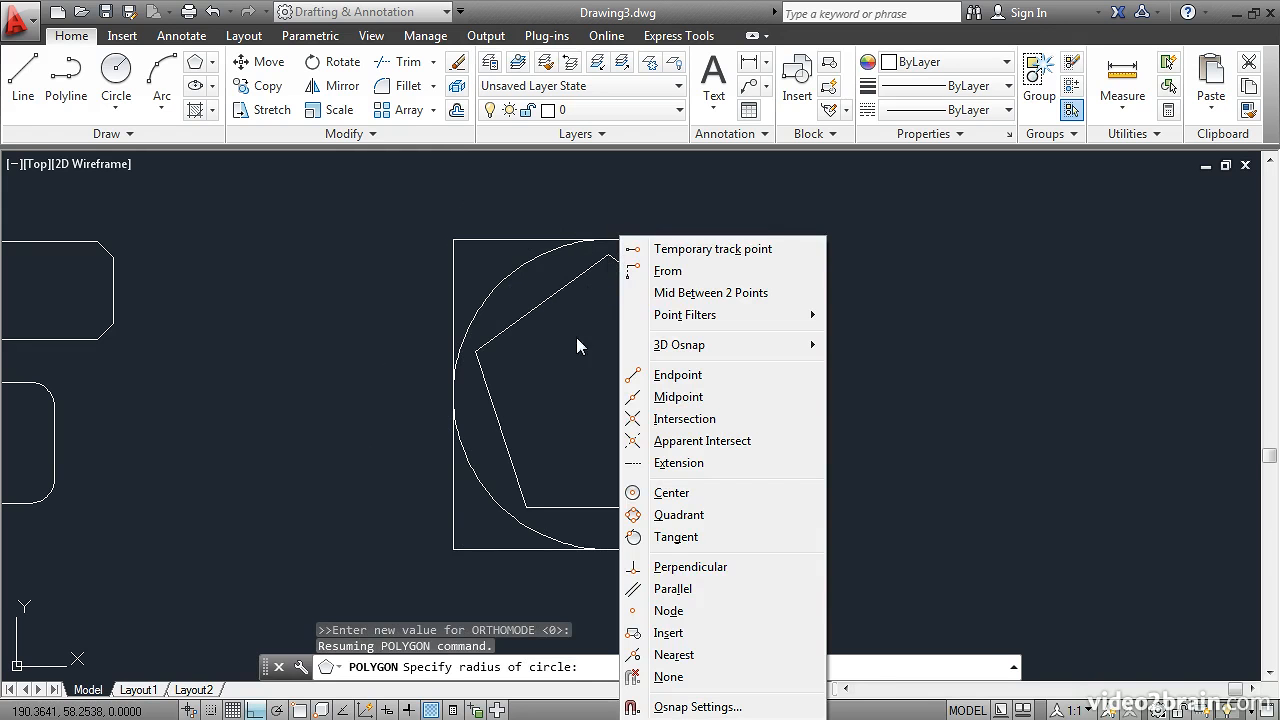
click(670, 514)
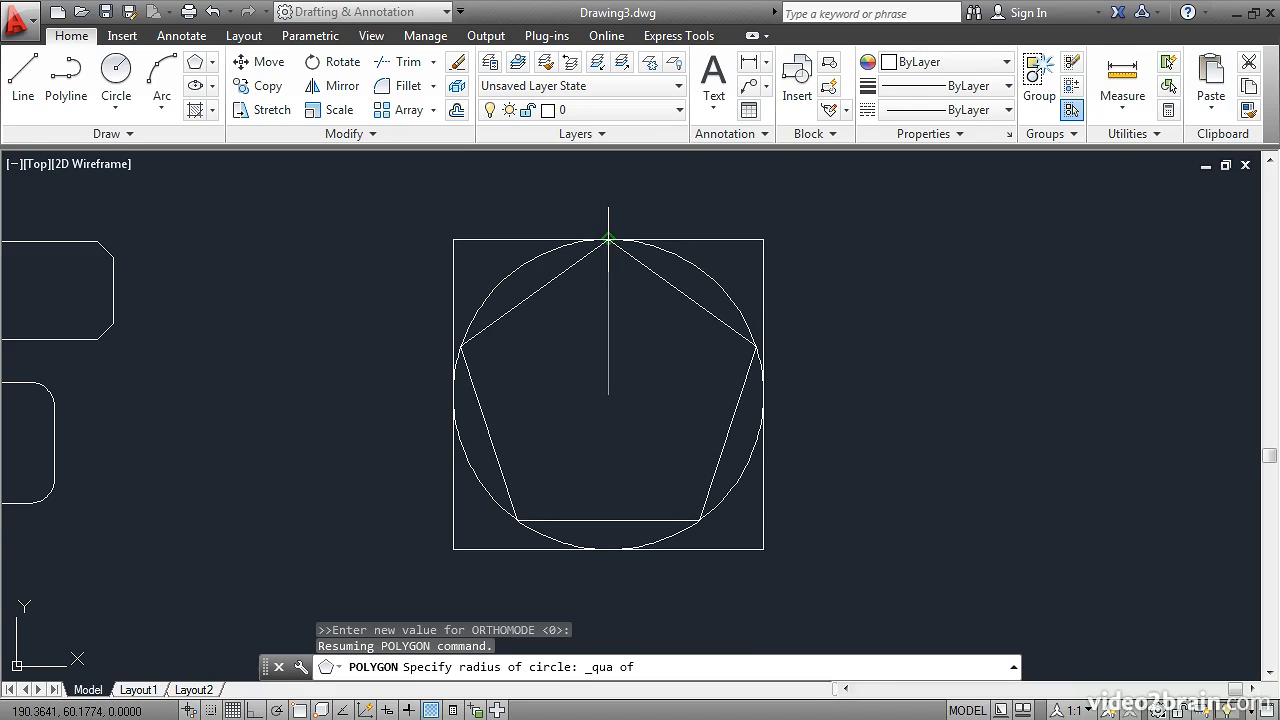
click(608, 240)
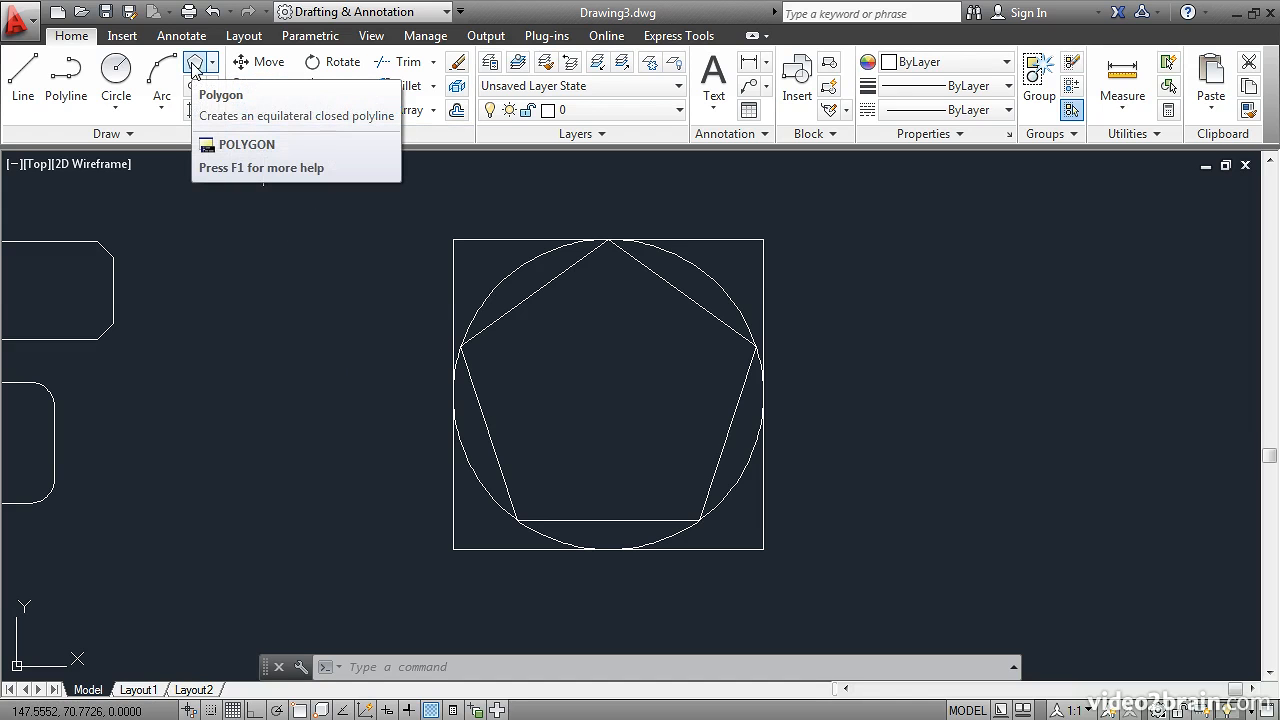
Step: Draw a 6-sided polygon by edge below the pentagon, snapping from the right endpoint of the pentagon's base to its left endpoint
click(194, 66)
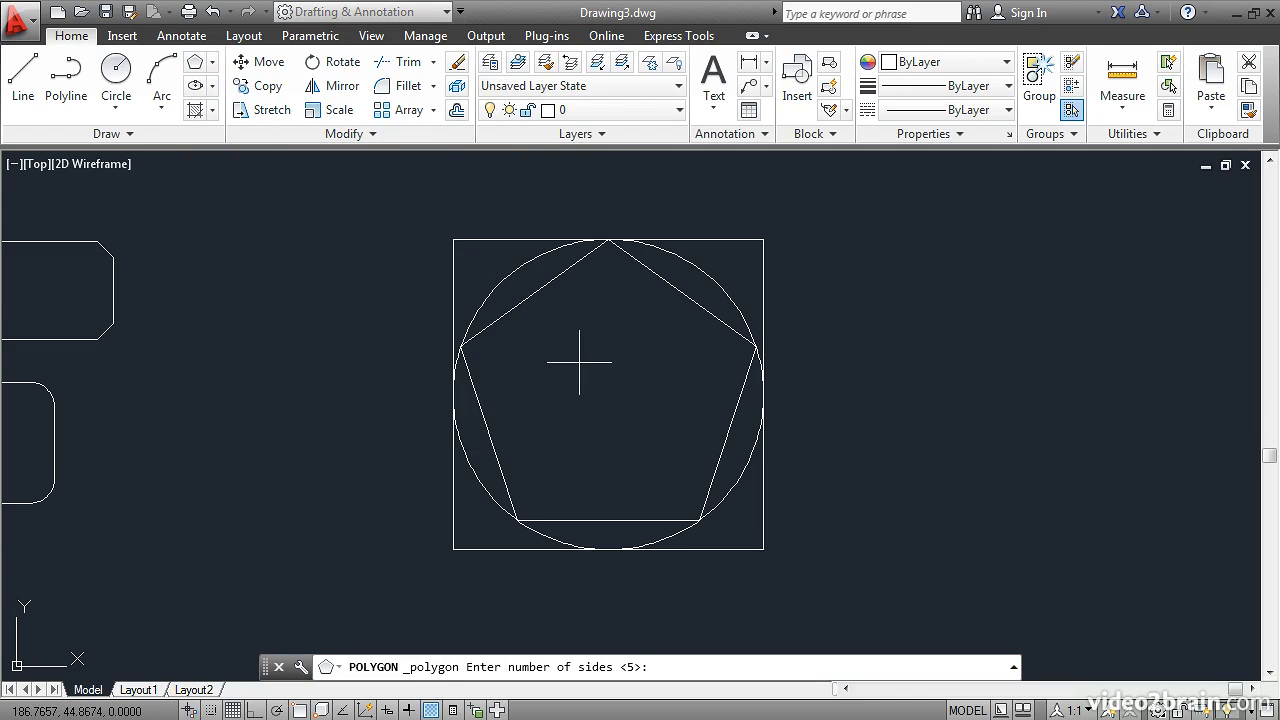
key(Return)
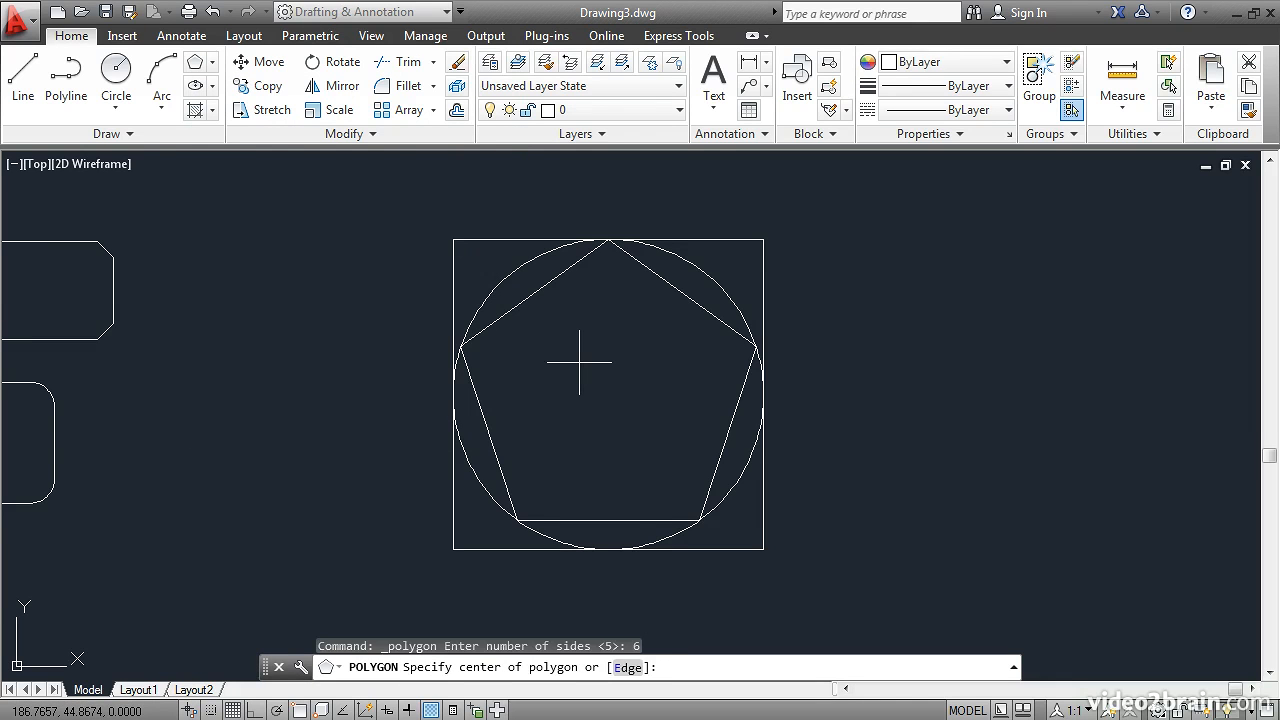
click(628, 668)
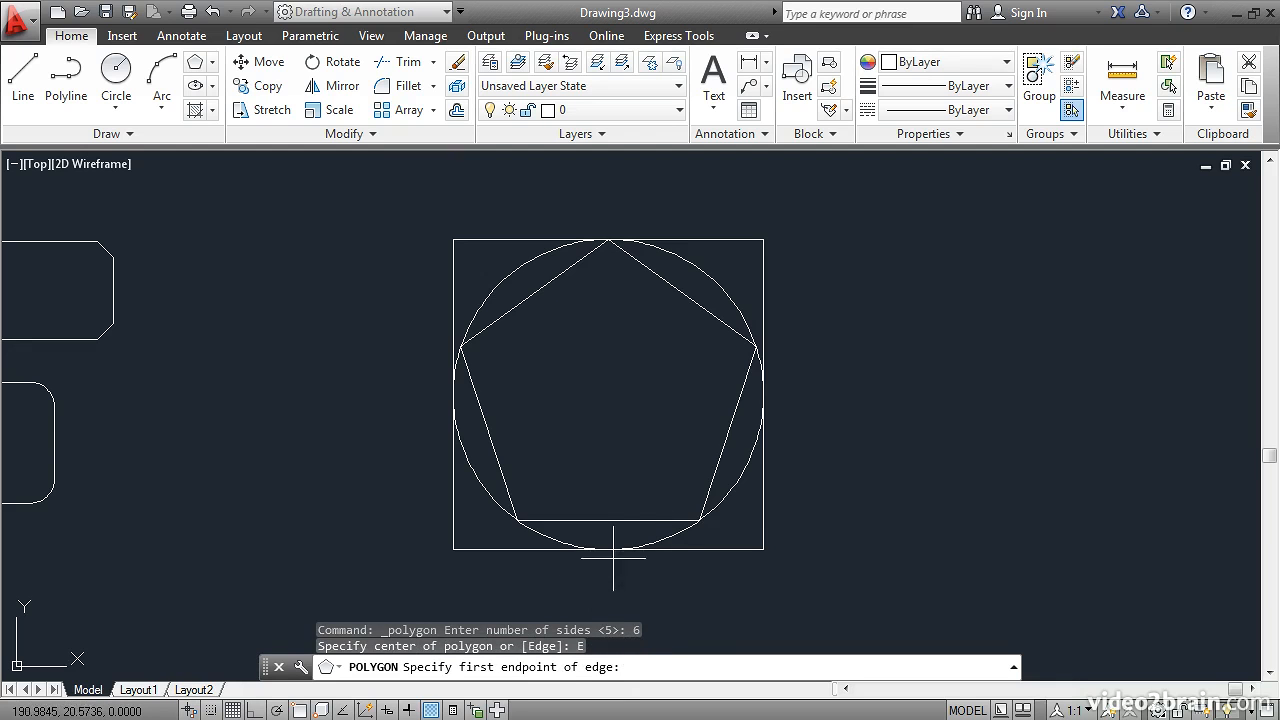
shift+right_click(616, 405)
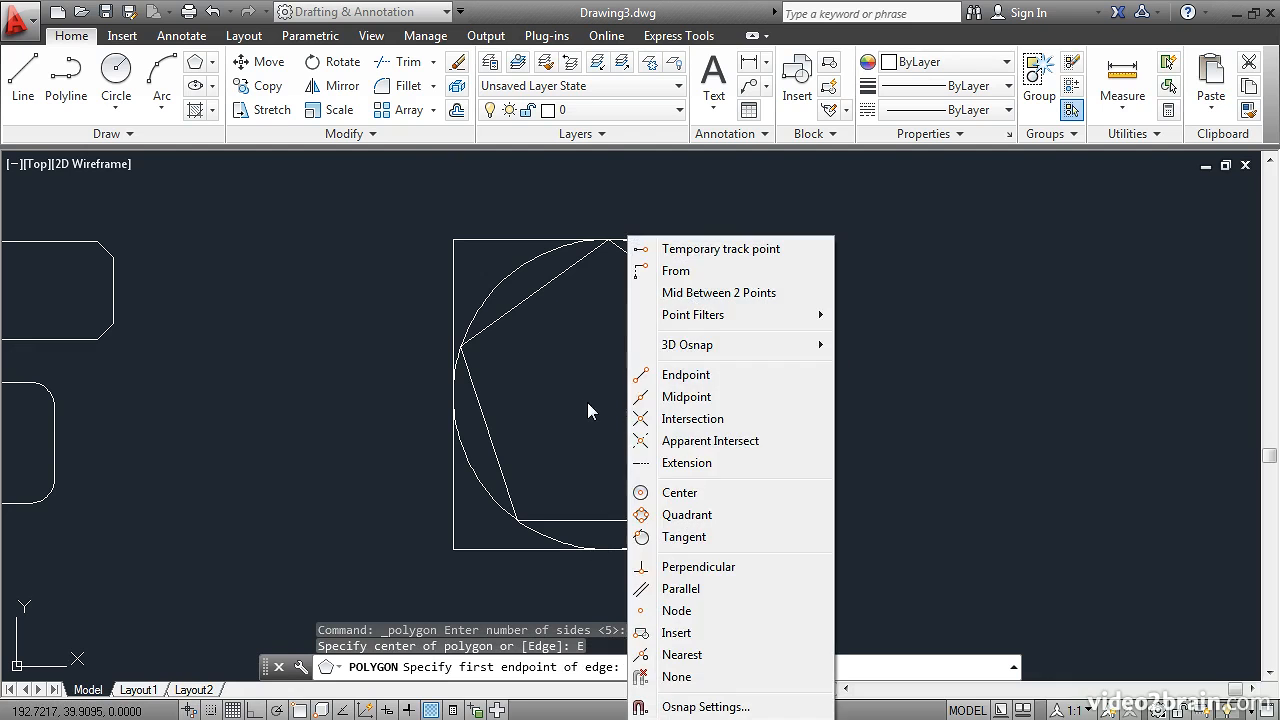
click(640, 371)
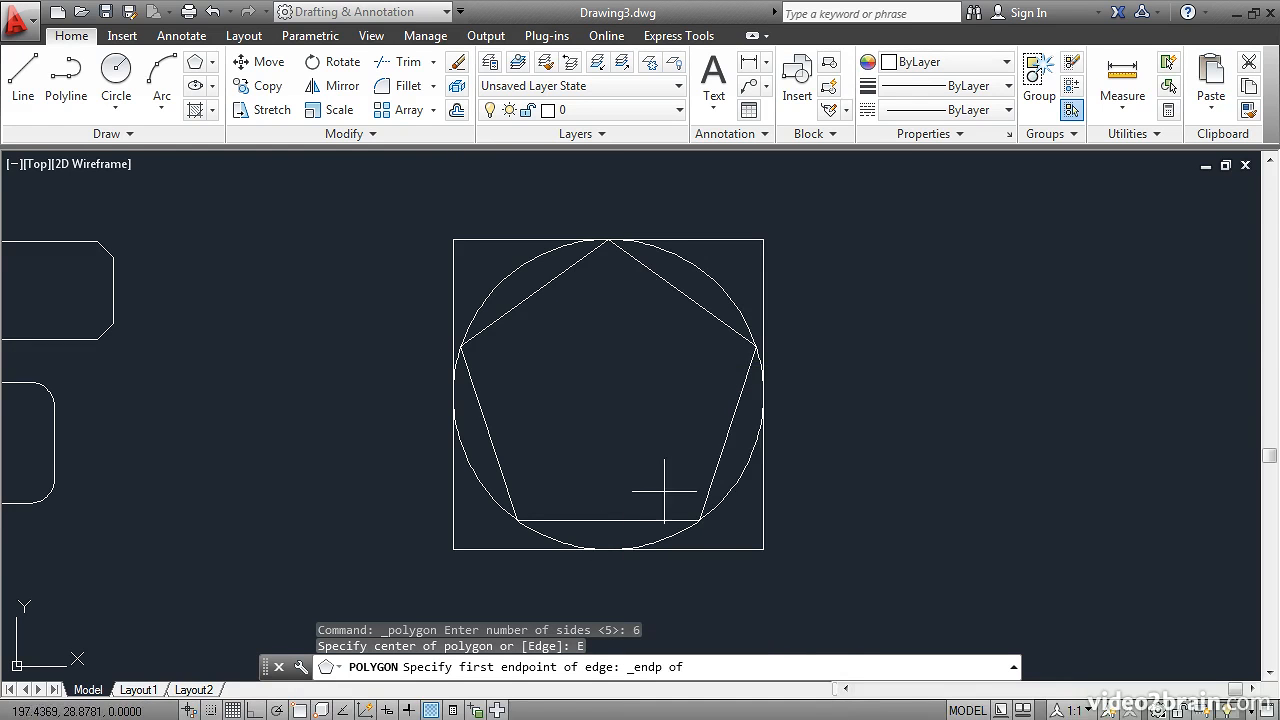
click(697, 519)
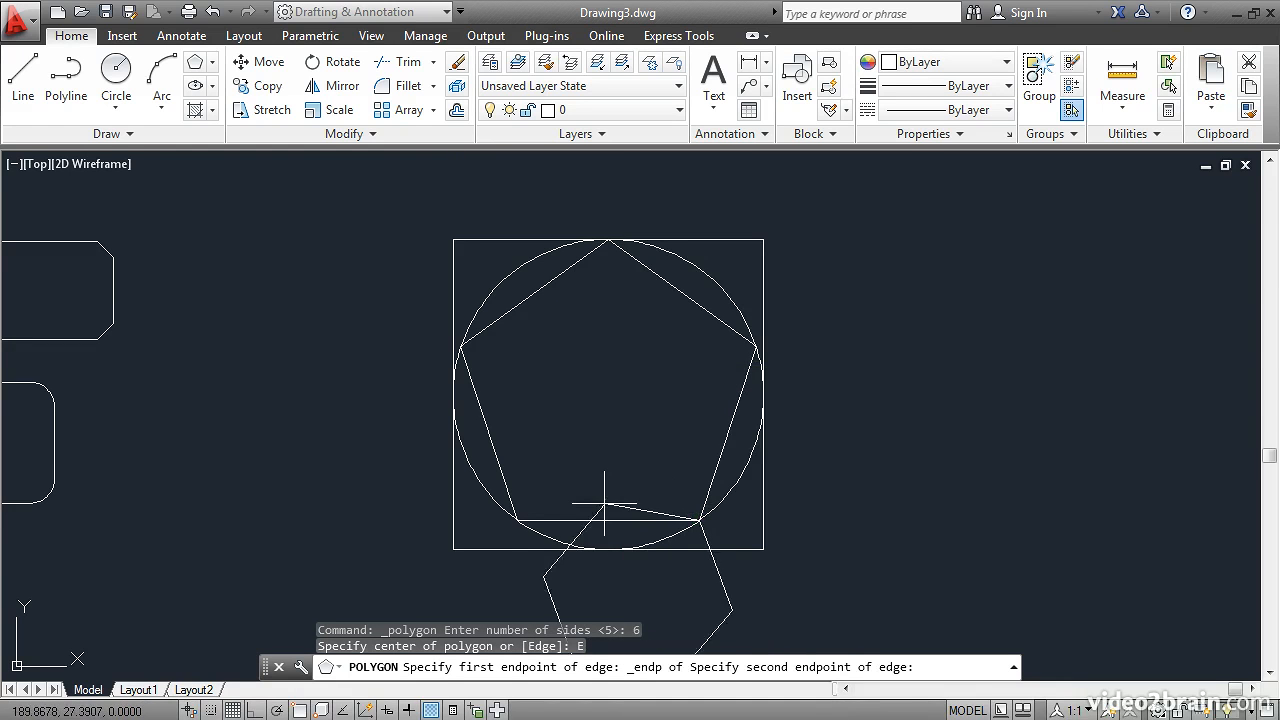
middle_drag(580, 500, 600, 365)
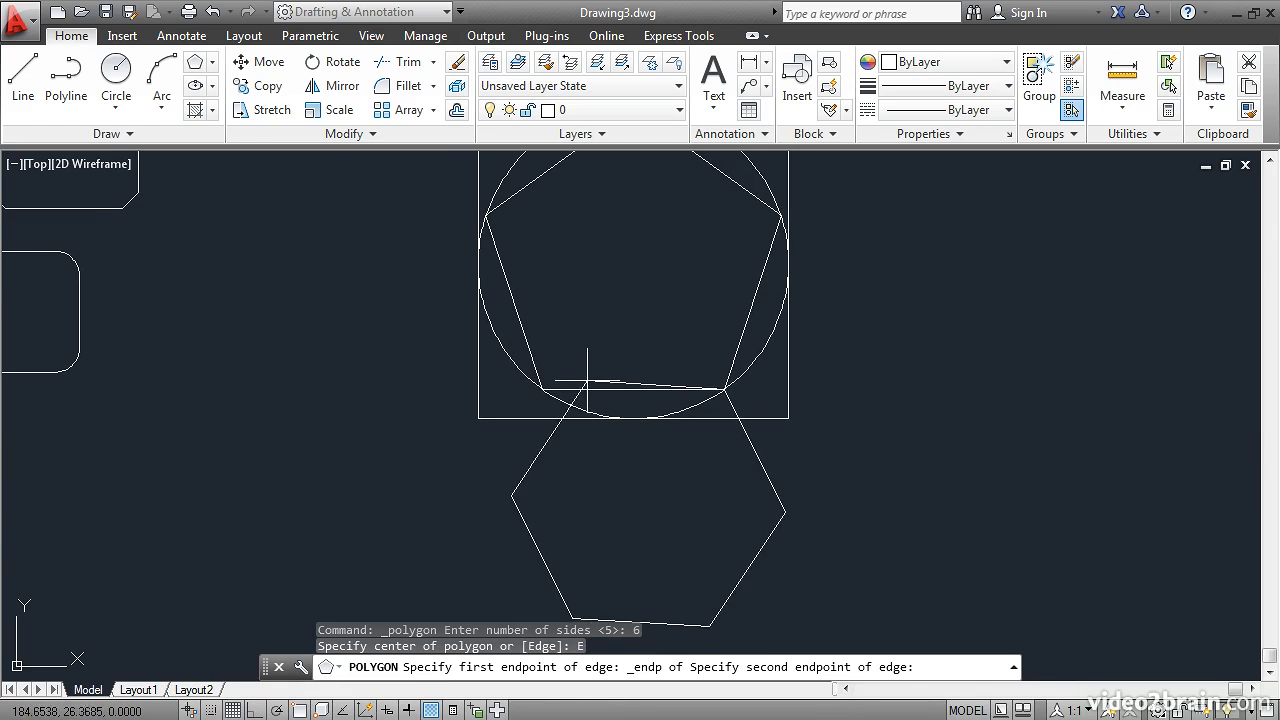
shift+right_click(580, 325)
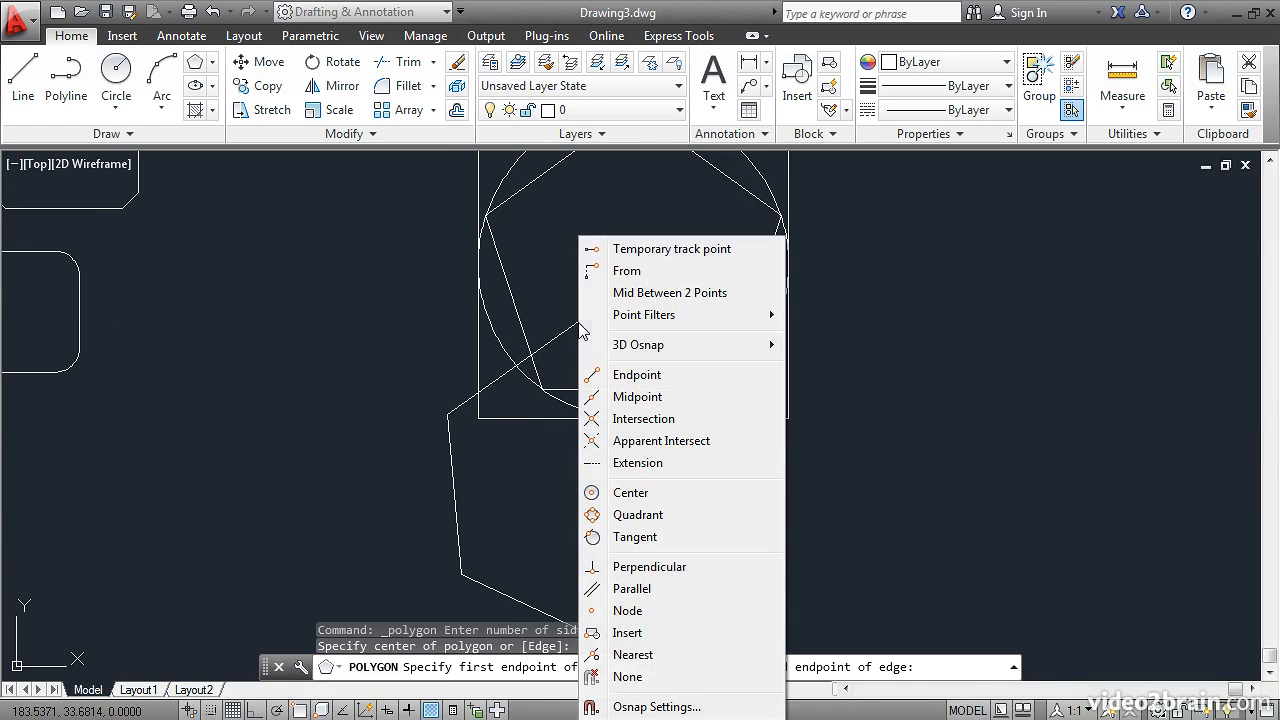
click(592, 375)
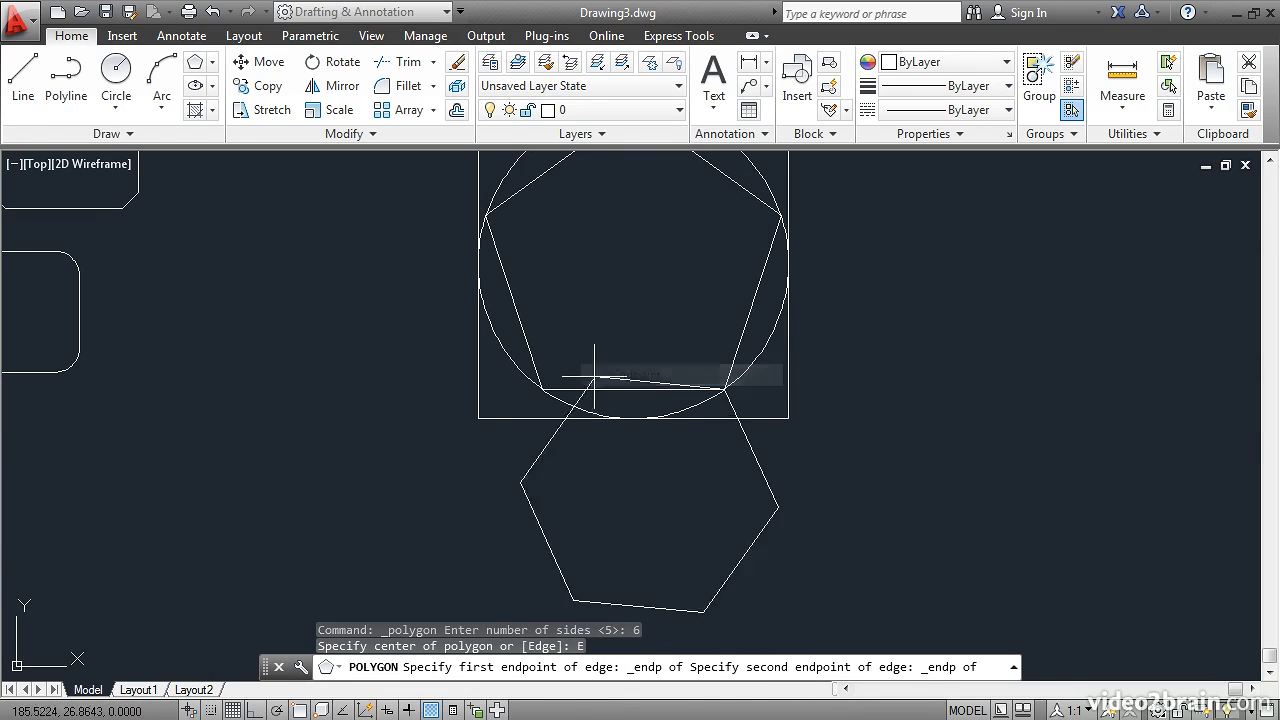
click(542, 389)
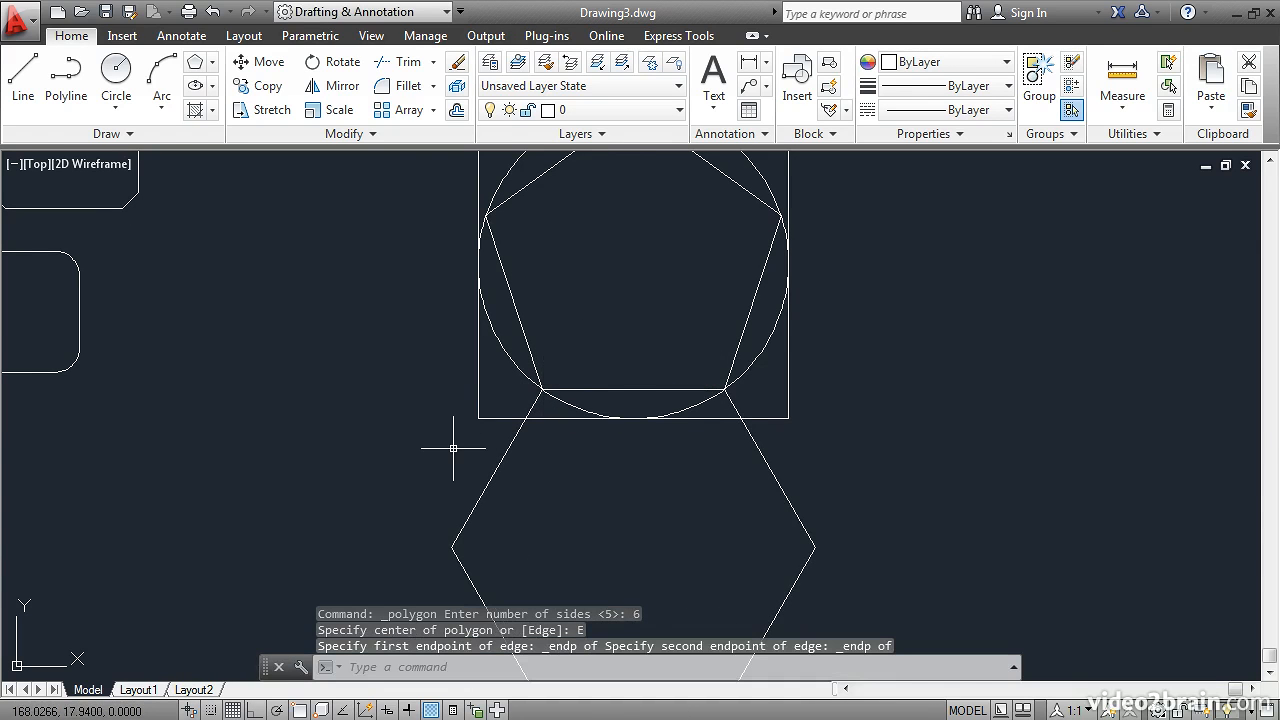
scroll(453, 449, down, 2)
middle_drag(500, 457, 490, 420)
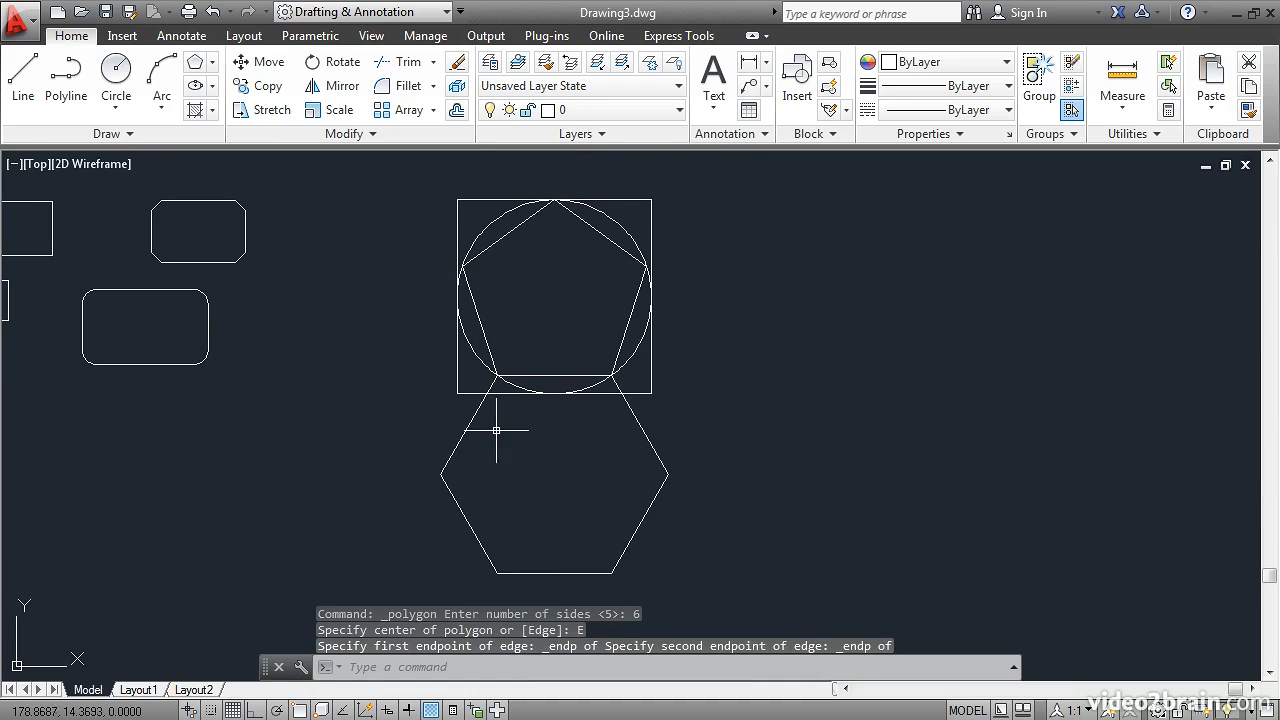